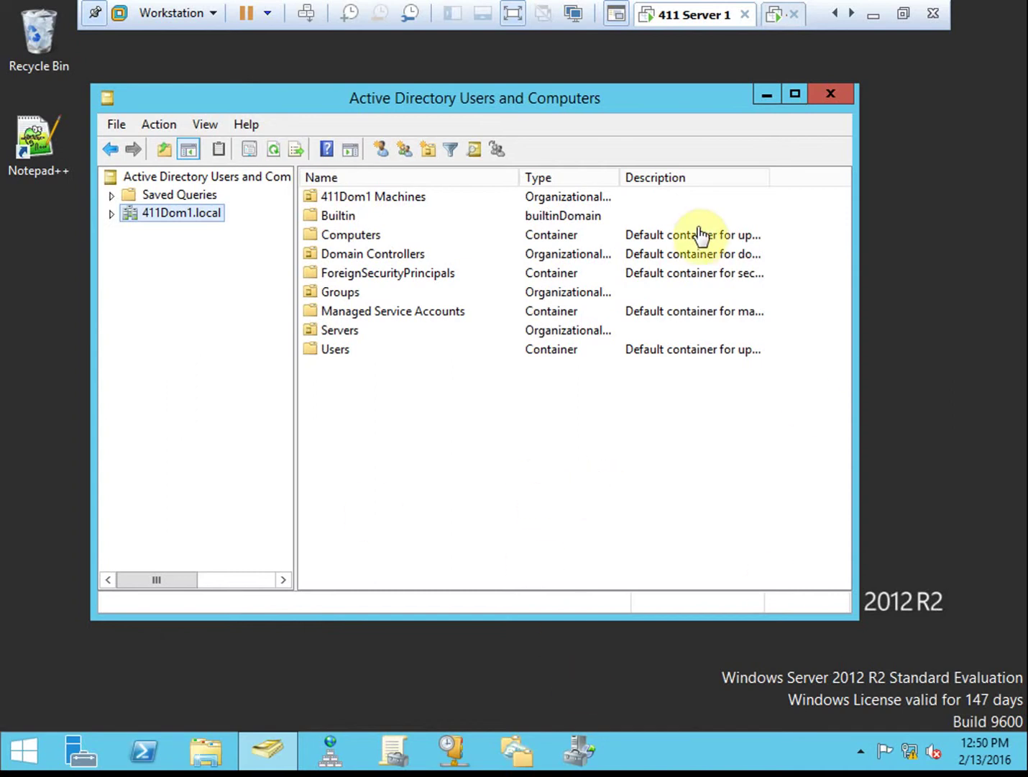
Step: Expand the 411Dom1.local domain in ADUC to show its Computers, Groups, Servers and Users containers
{"action": "left_click", "coordinate": [776, 36]}
{"action": "left_click", "coordinate": [687, 18]}
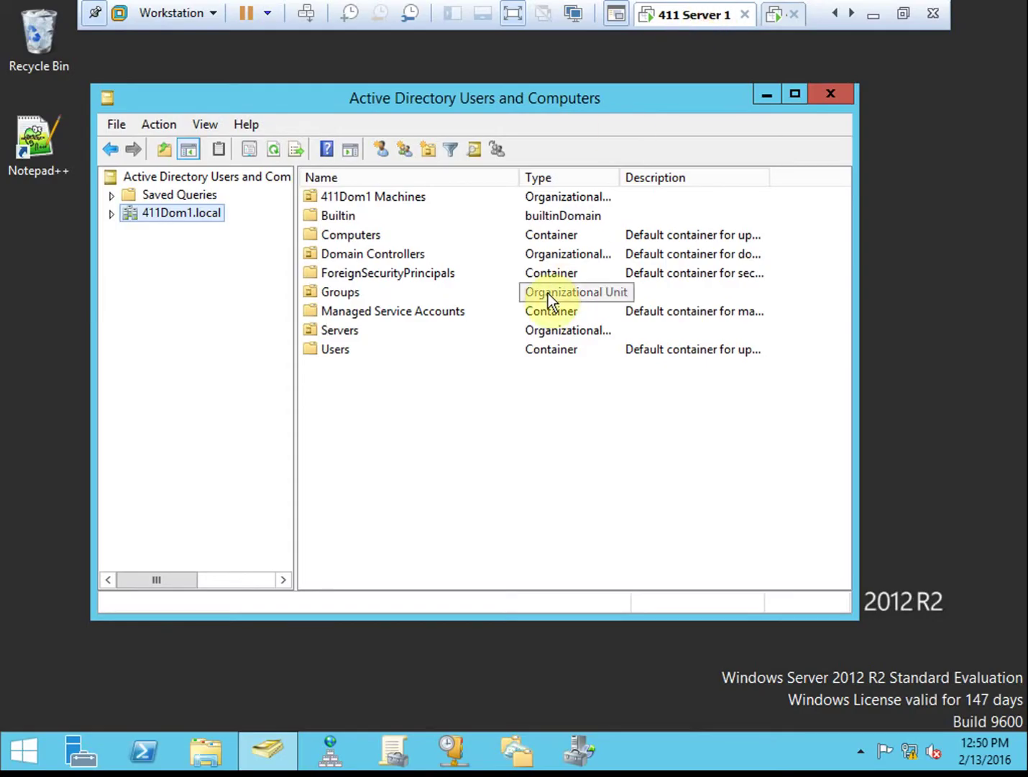
{"action": "left_click", "coordinate": [495, 444]}
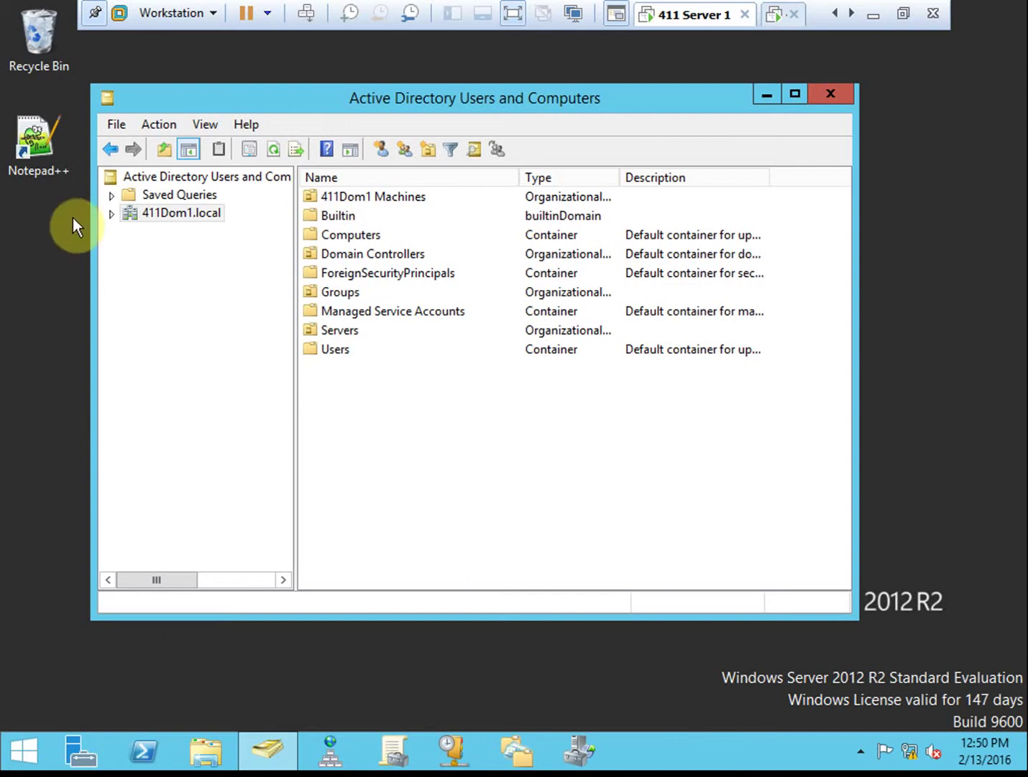
{"action": "left_click", "coordinate": [113, 214]}
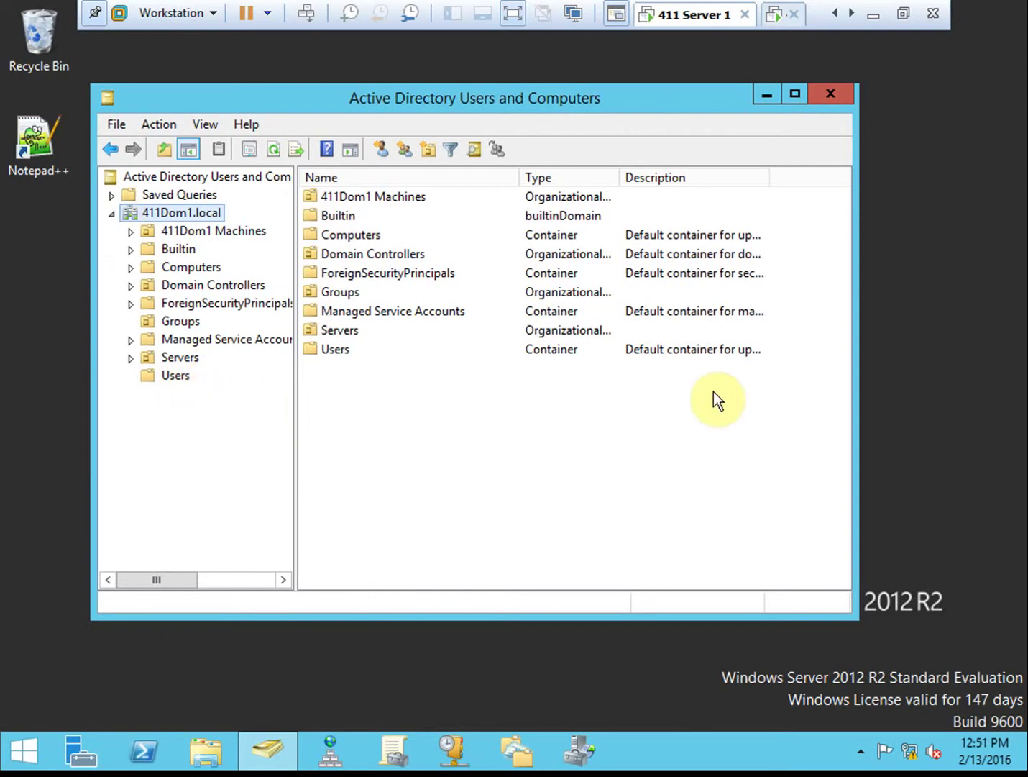
Step: Look at the Groups container, then list the Users container's built-in groups plus Administrator and Guest
{"action": "left_click", "coordinate": [184, 376]}
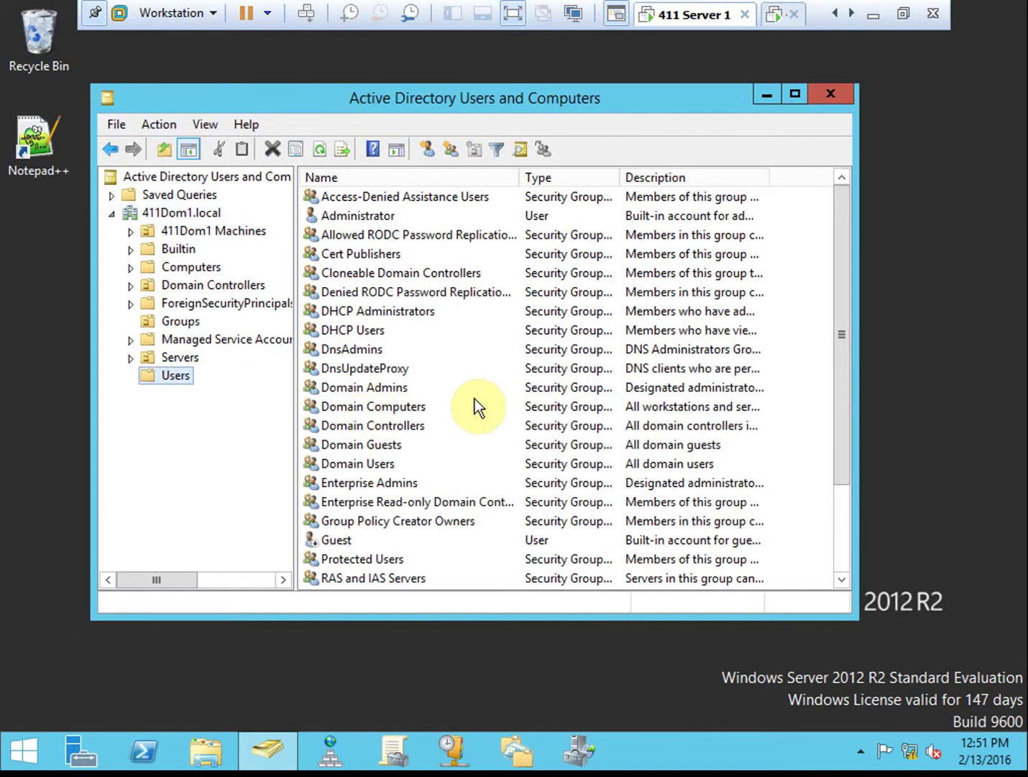
{"action": "left_click", "coordinate": [173, 321]}
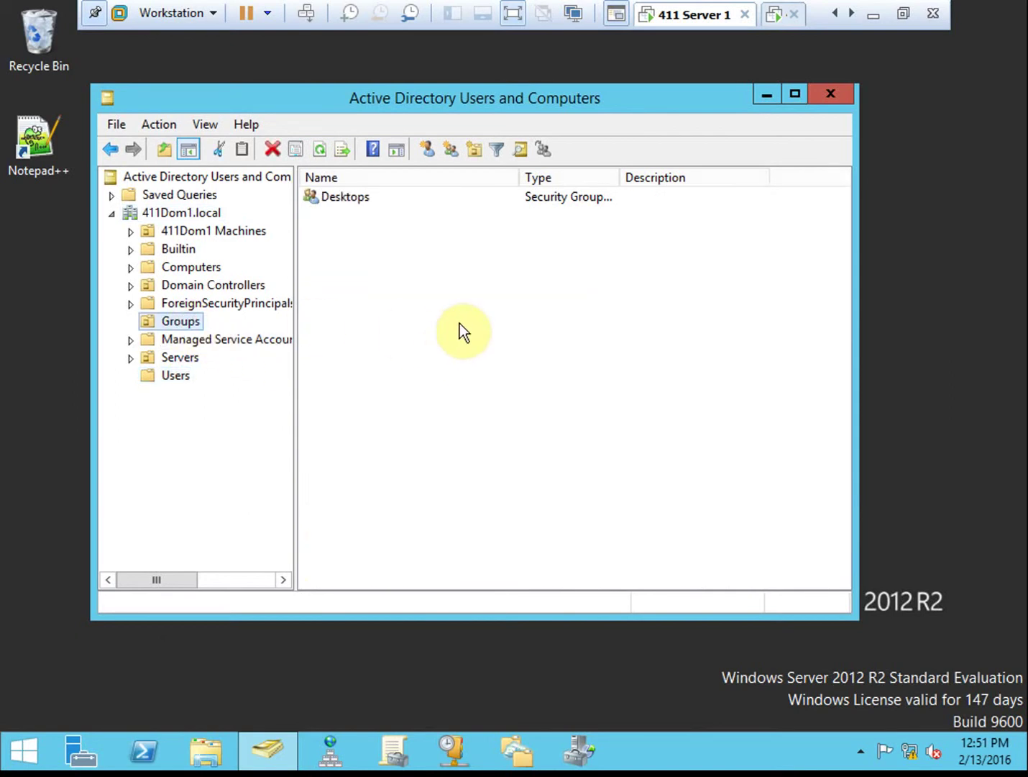
{"action": "left_click", "coordinate": [188, 375]}
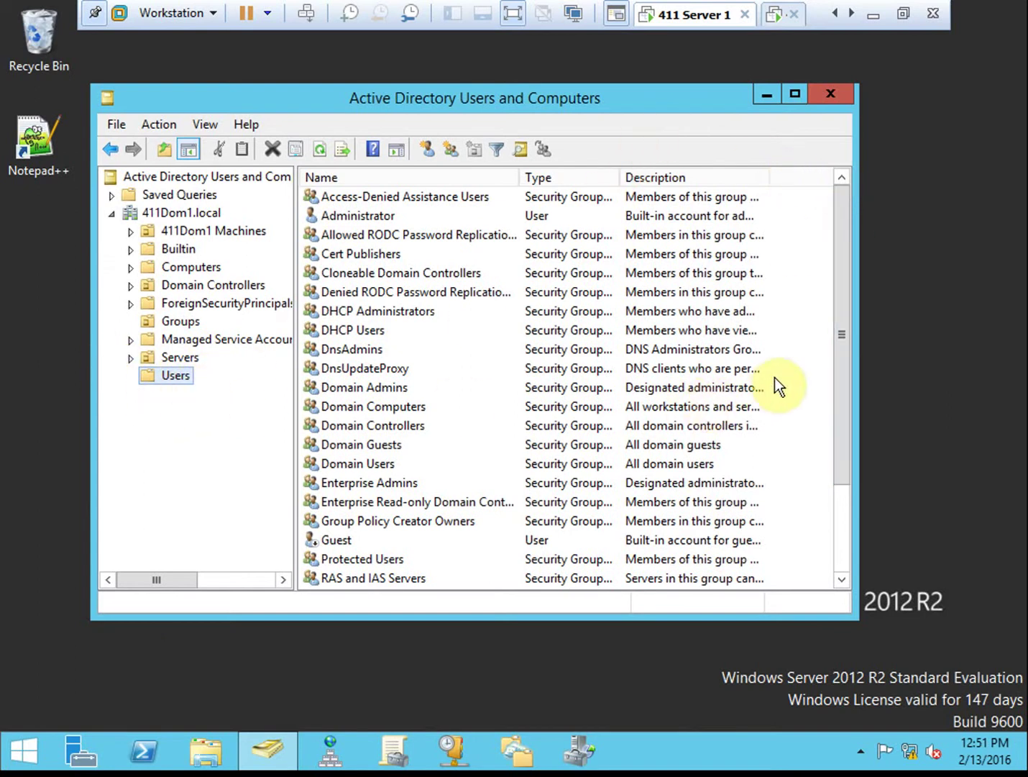
Step: Create a Global Security group named DA-Computers in the Users container
{"action": "right_click", "coordinate": [793, 364]}
{"action": "mouse_move", "coordinate": [840, 430]}
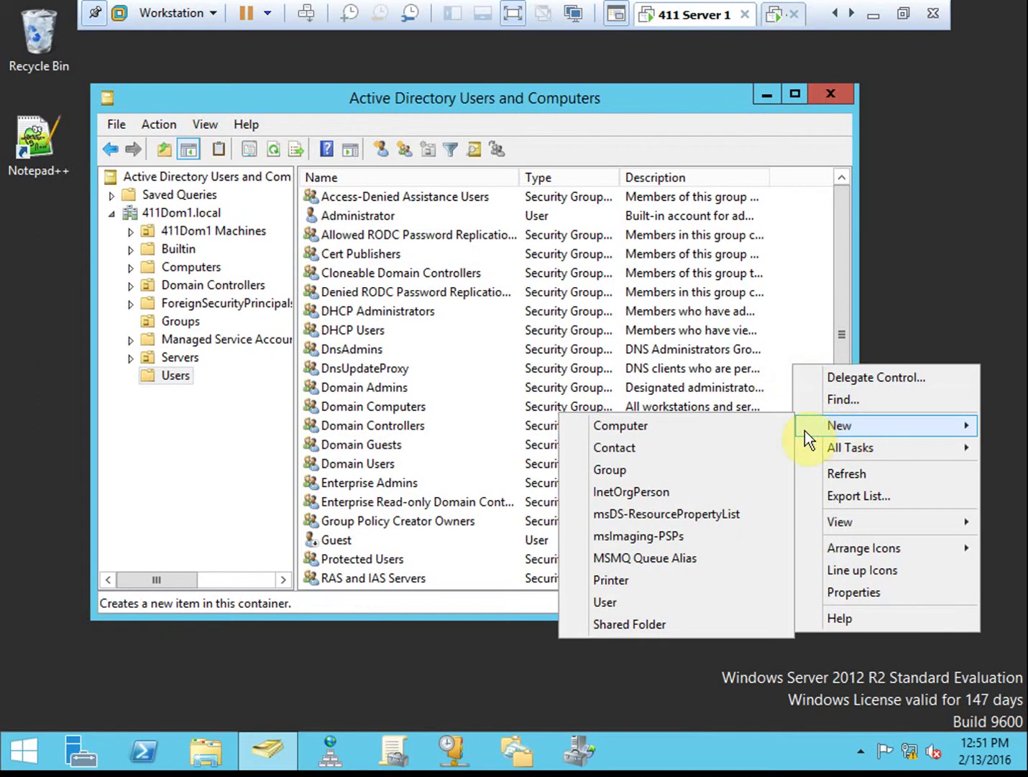
{"action": "left_click", "coordinate": [629, 470]}
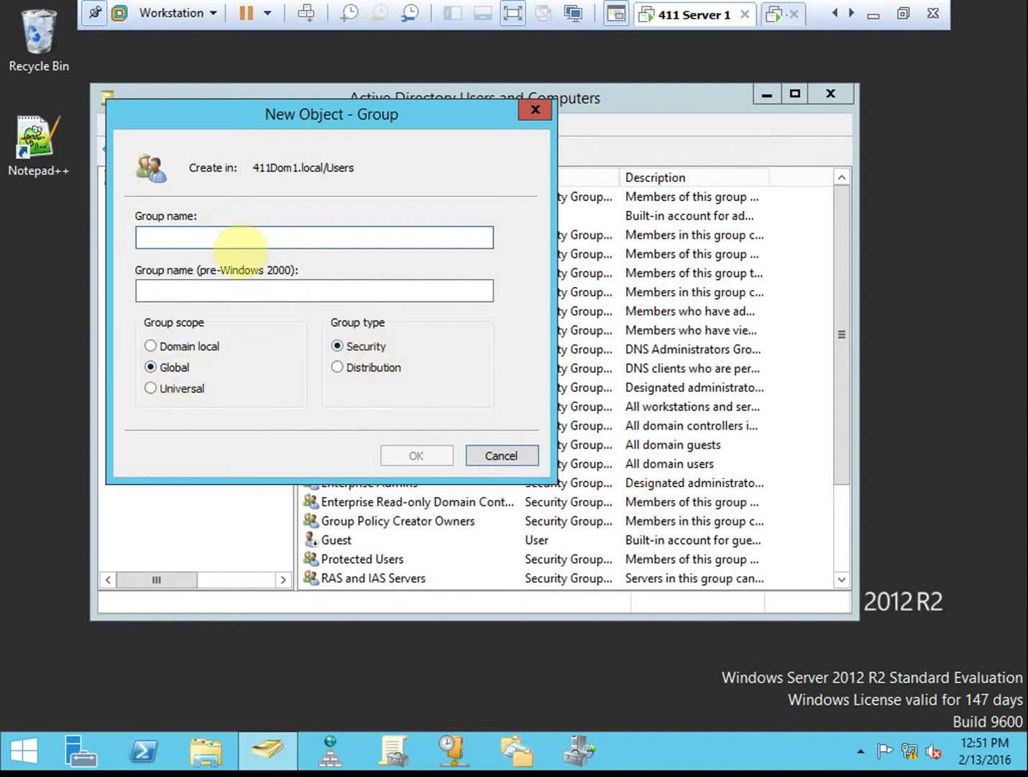
{"action": "type", "text": "DA-Computers"}
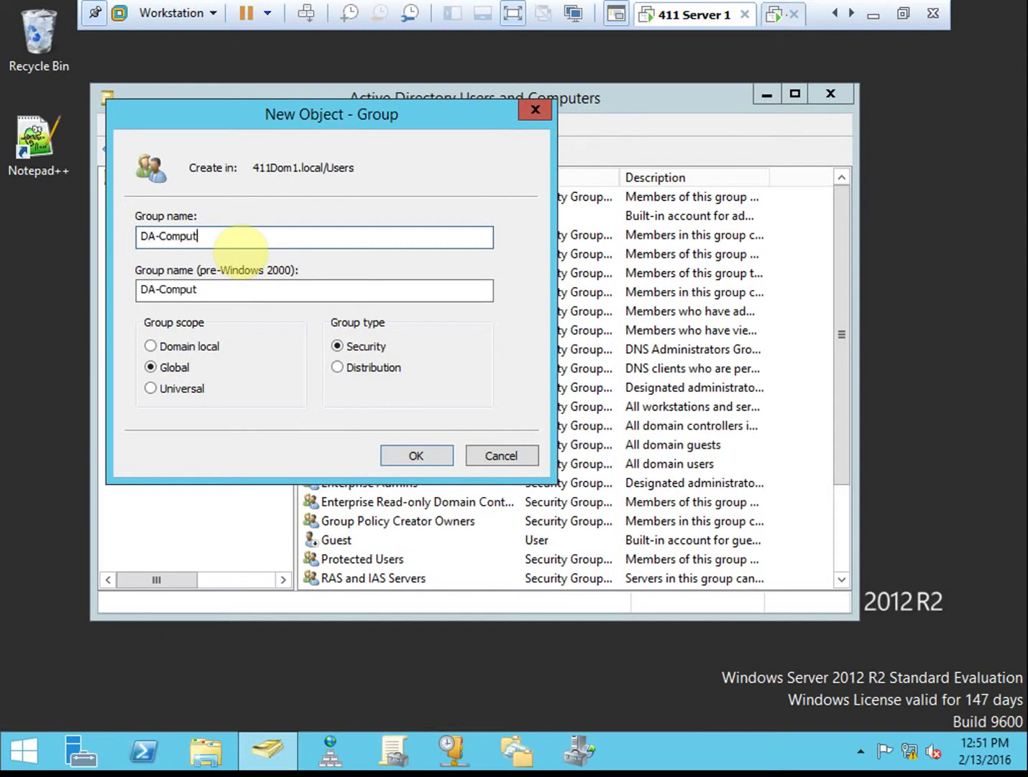
{"action": "left_click", "coordinate": [427, 461]}
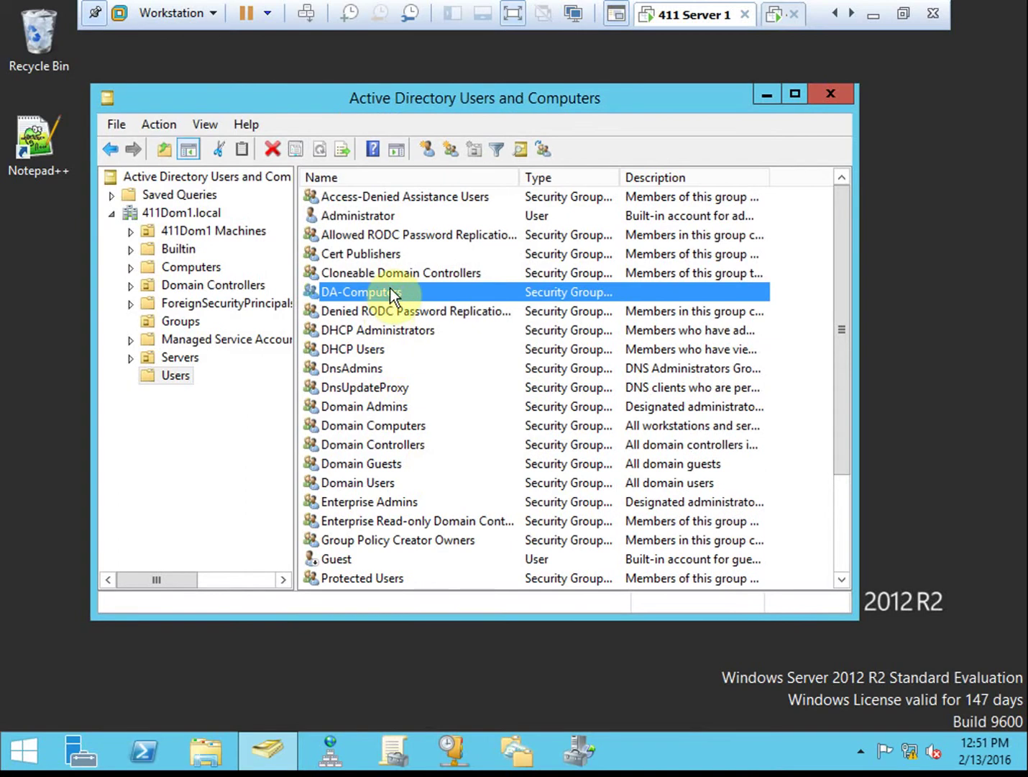
Step: On the DA-Computers Members tab, start adding a member and enter the name 411win8
{"action": "double_click", "coordinate": [389, 290]}
{"action": "left_click", "coordinate": [358, 173]}
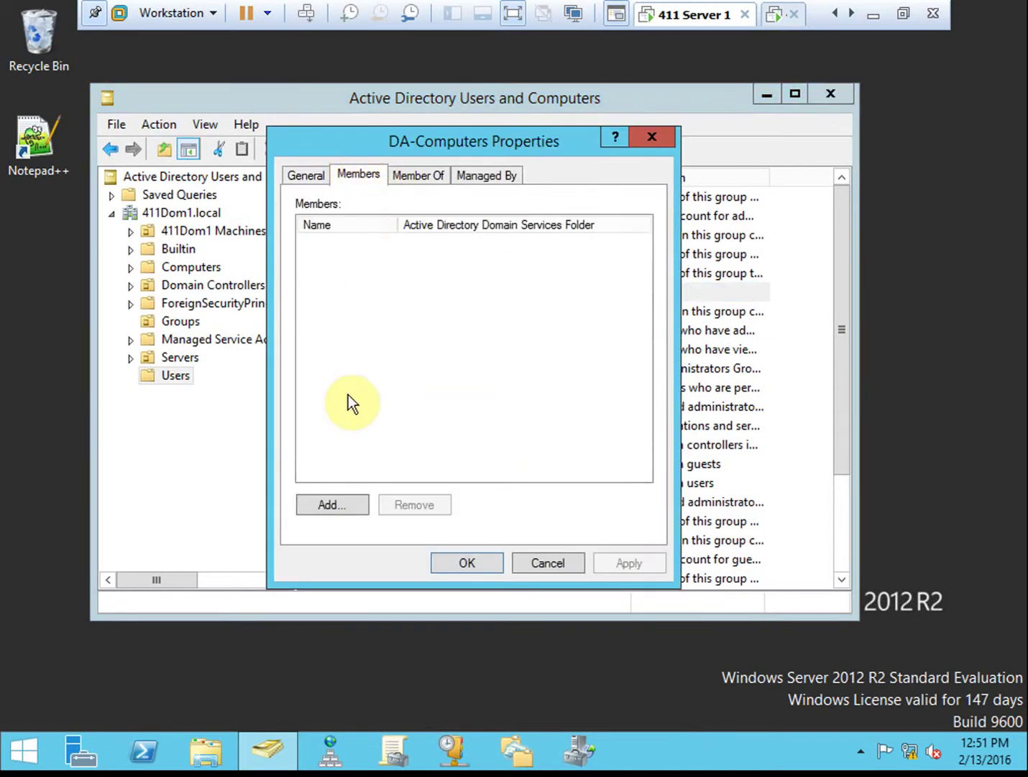
{"action": "left_click", "coordinate": [360, 504]}
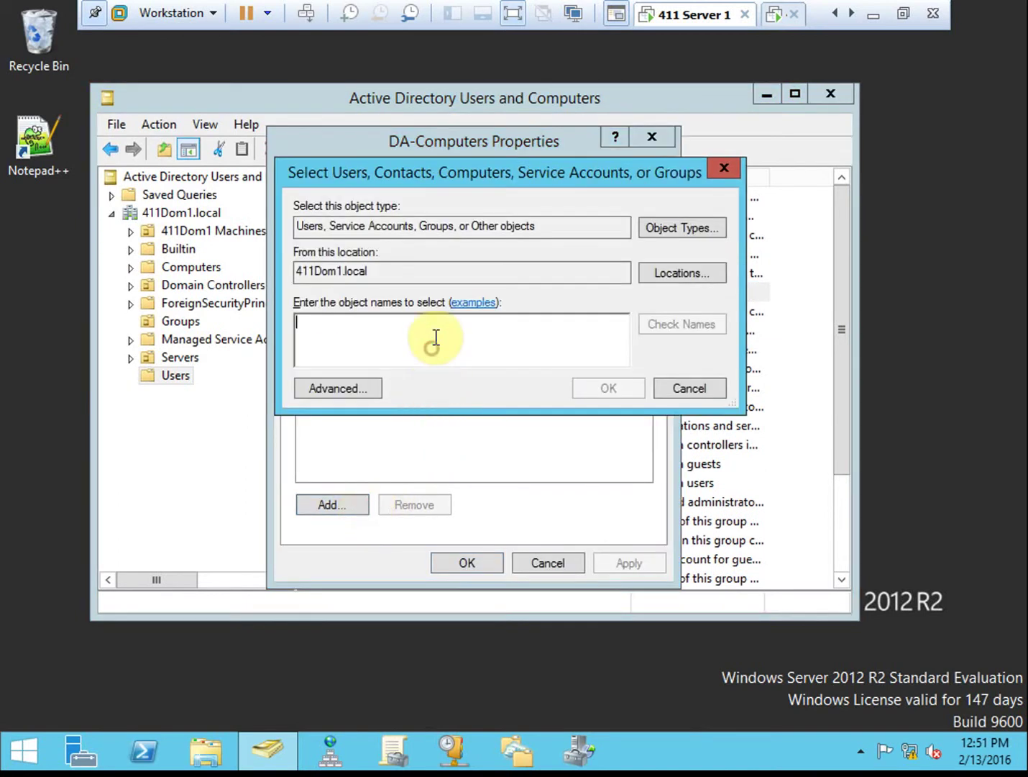
{"action": "type", "text": "wrd"}
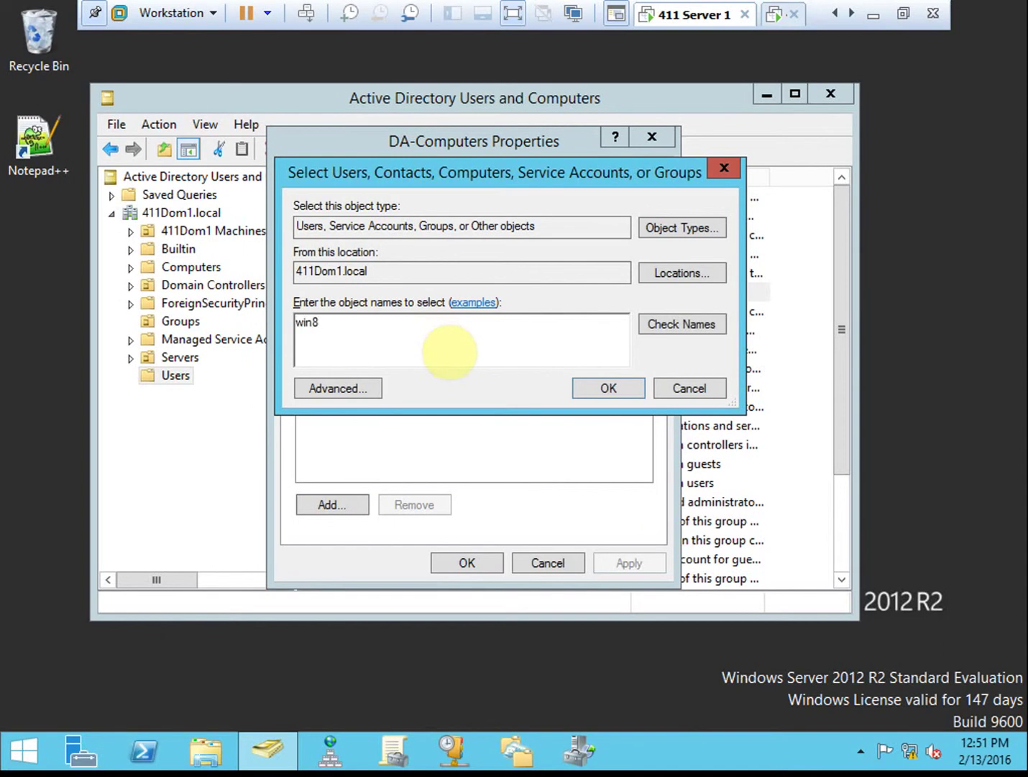
{"action": "key", "text": "BackSpace"}
{"action": "key", "text": "BackSpace"}
{"action": "type", "text": "i"}
{"action": "key", "text": "BackSpace"}
{"action": "key", "text": "BackSpace"}
{"action": "type", "text": "411win8"}
{"action": "left_click", "coordinate": [696, 330]}
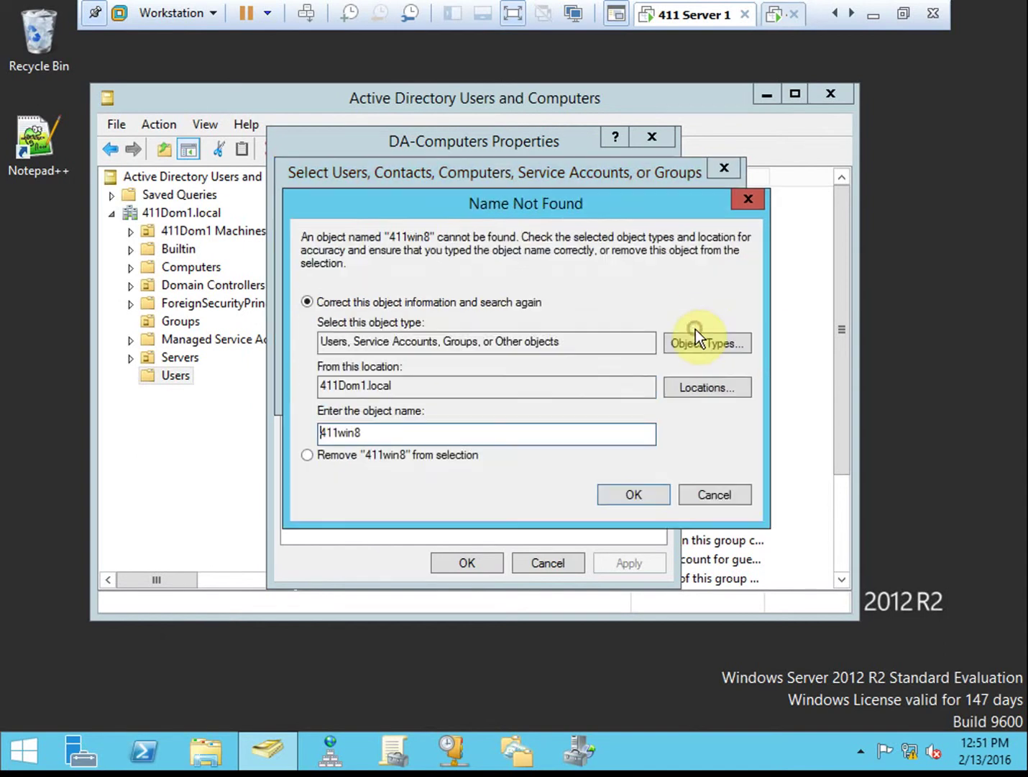
Step: Include Computers in the object types, add 411WIN8 to DA-Computers, and save the group
{"action": "left_click", "coordinate": [711, 345]}
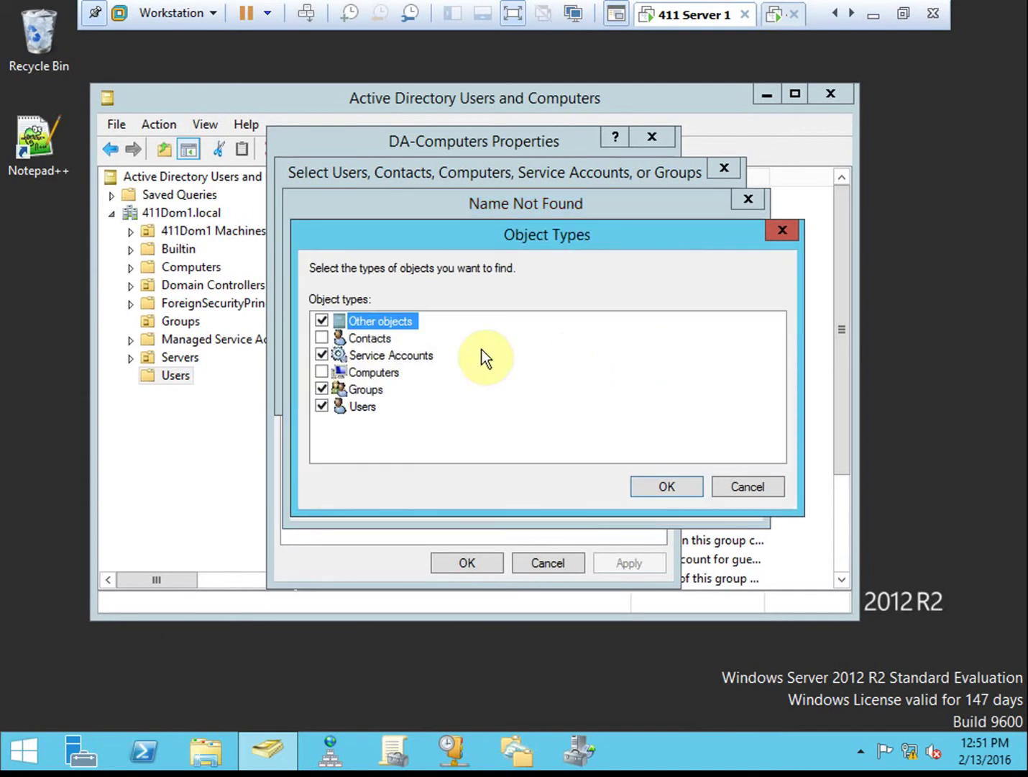
{"action": "left_click", "coordinate": [321, 373]}
{"action": "left_click", "coordinate": [655, 490]}
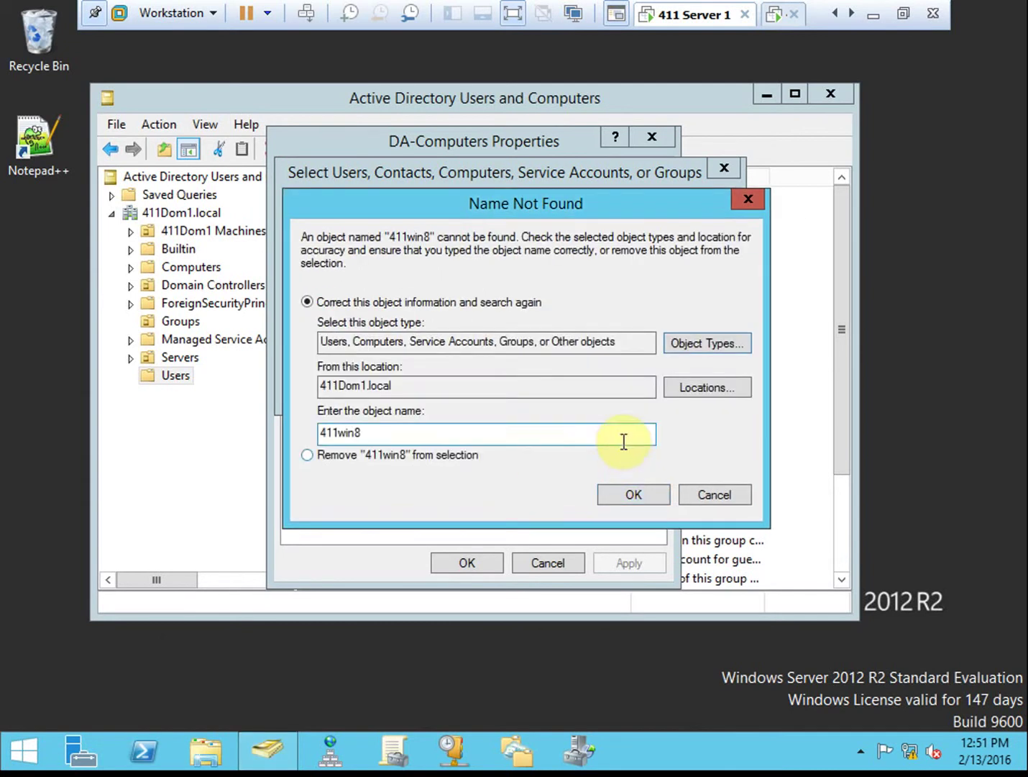
{"action": "left_click", "coordinate": [634, 495]}
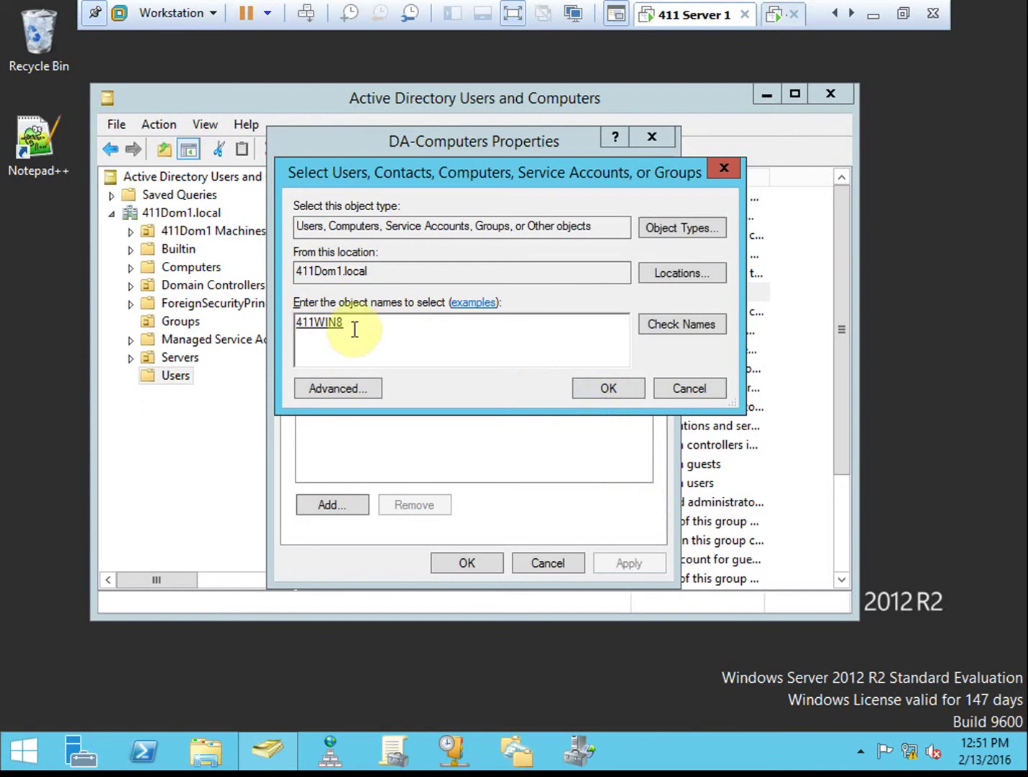
{"action": "left_click", "coordinate": [622, 388]}
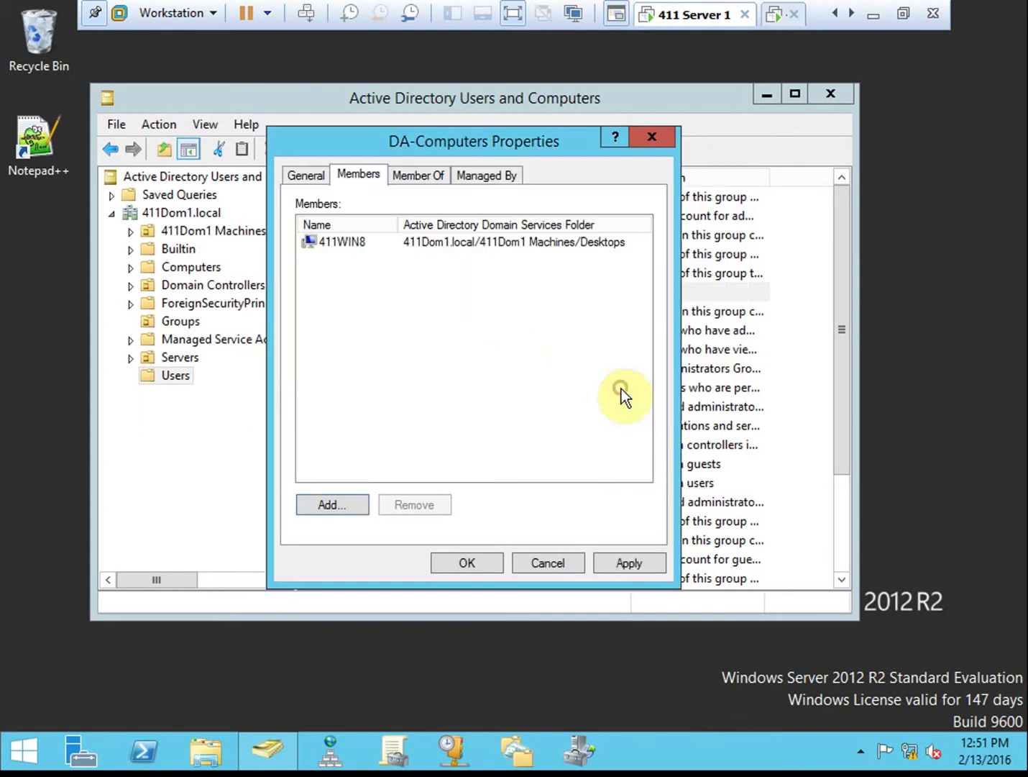
{"action": "left_click", "coordinate": [467, 562]}
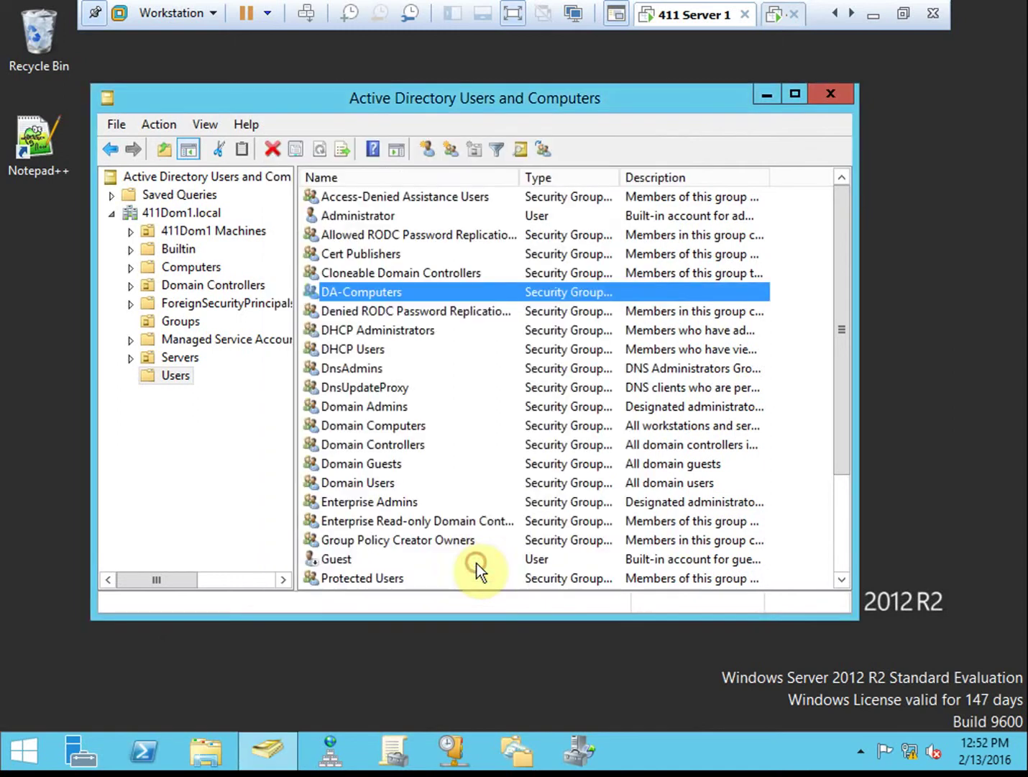
Step: On the second server, review its networks: 411Dom1.local on Ethernet0 and private Network 2 on Ethernet1
{"action": "left_click", "coordinate": [775, 16]}
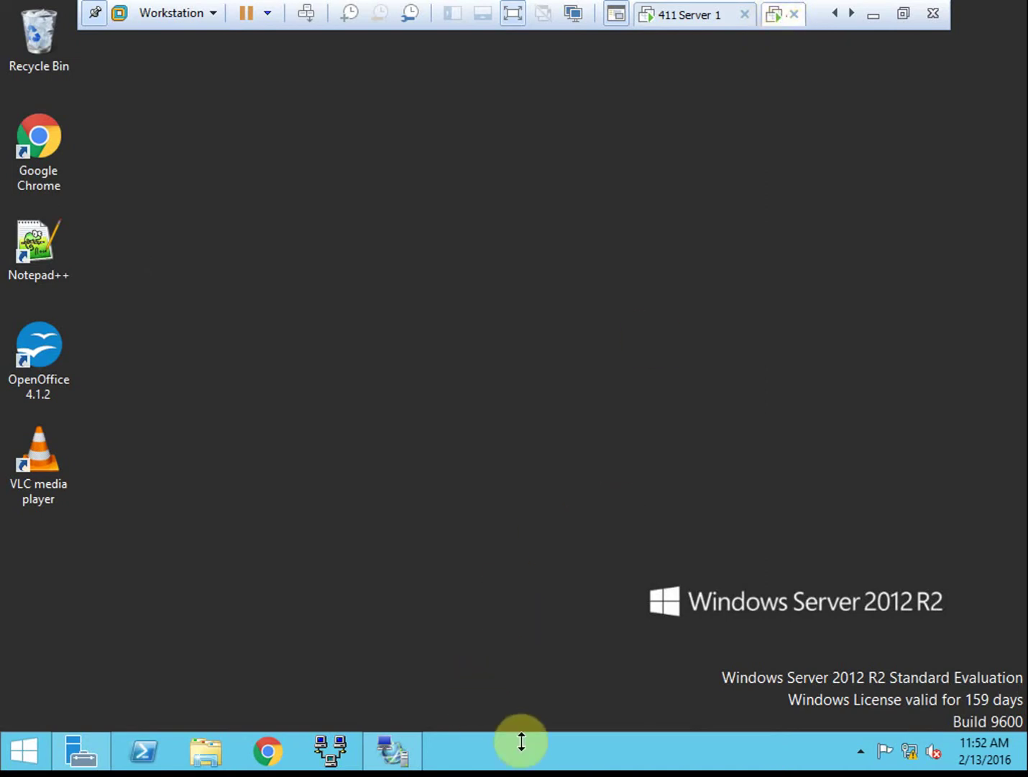
{"action": "right_click", "coordinate": [908, 747]}
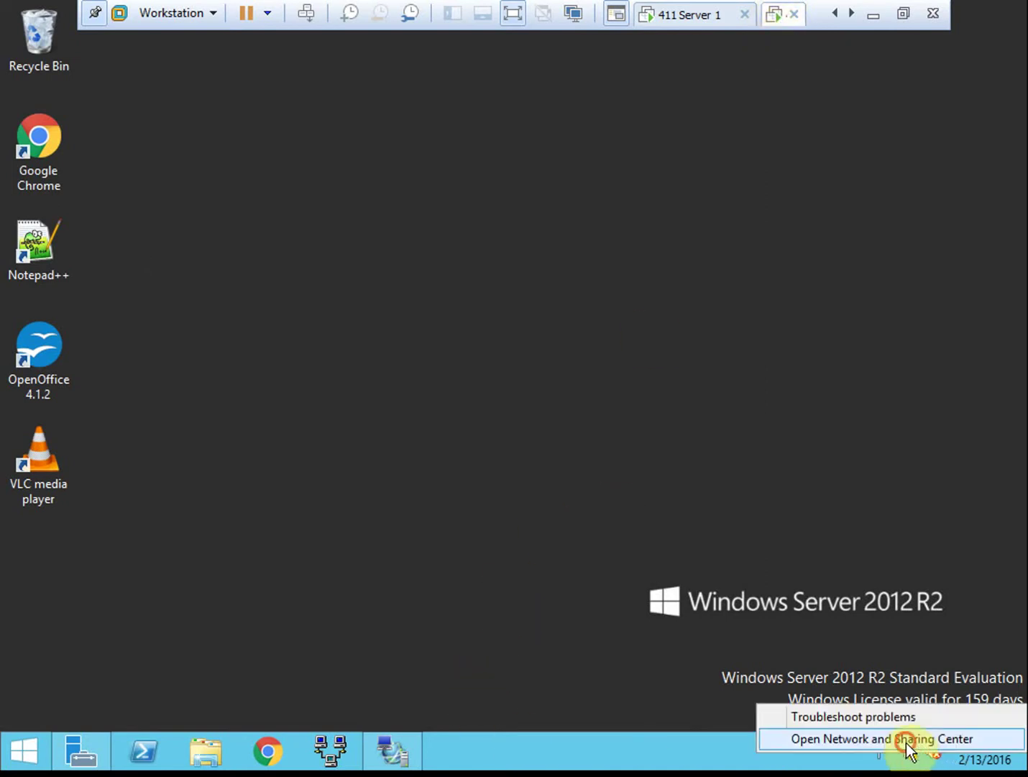
{"action": "left_click", "coordinate": [908, 744]}
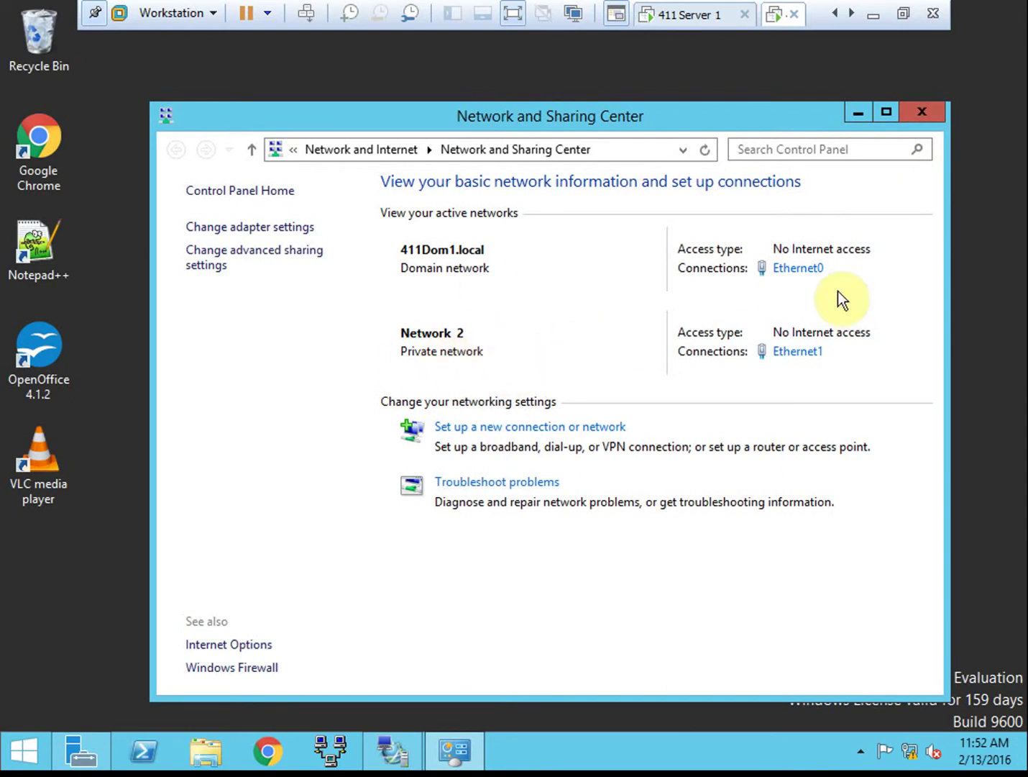
{"action": "left_click", "coordinate": [920, 112]}
Step: Launch Remote Access Management from Server Manager Tools, maximize it, and start the Getting Started Wizard
{"action": "left_click", "coordinate": [401, 755]}
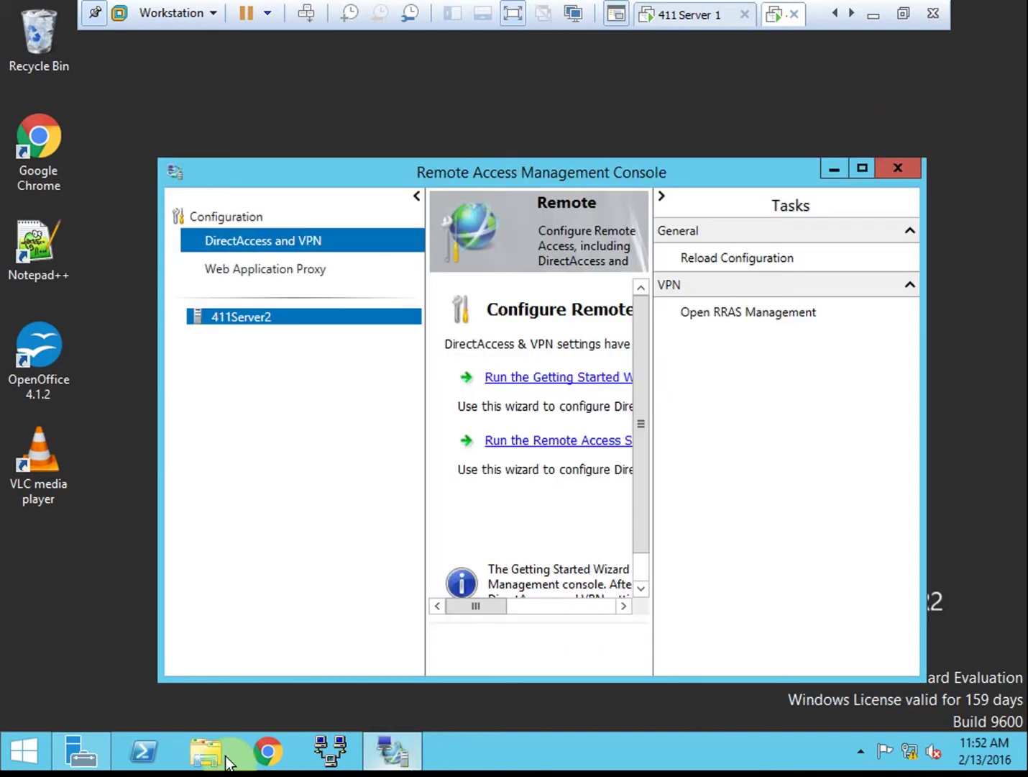
{"action": "left_click", "coordinate": [85, 757]}
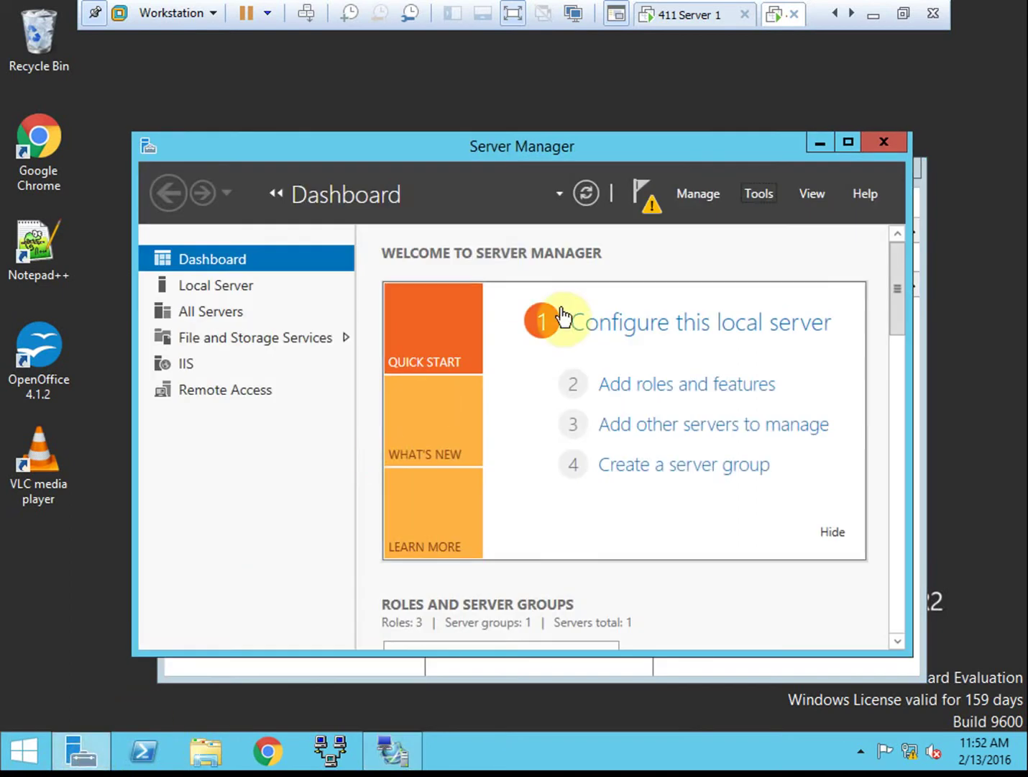
{"action": "left_click", "coordinate": [761, 194]}
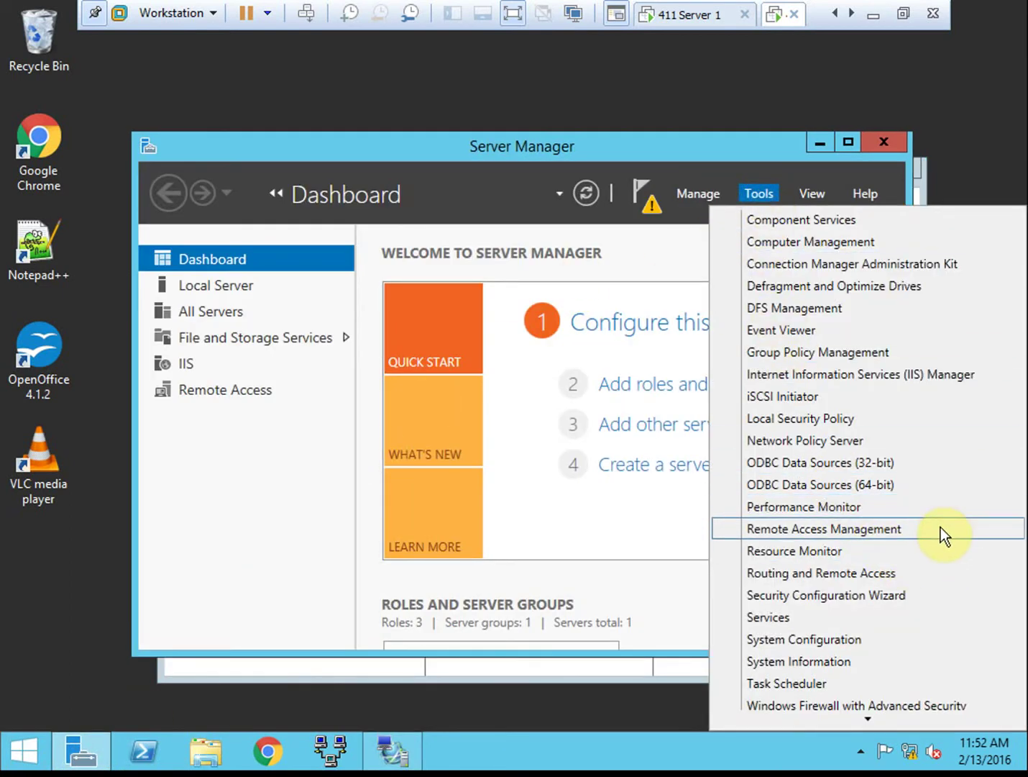
{"action": "left_click", "coordinate": [891, 539]}
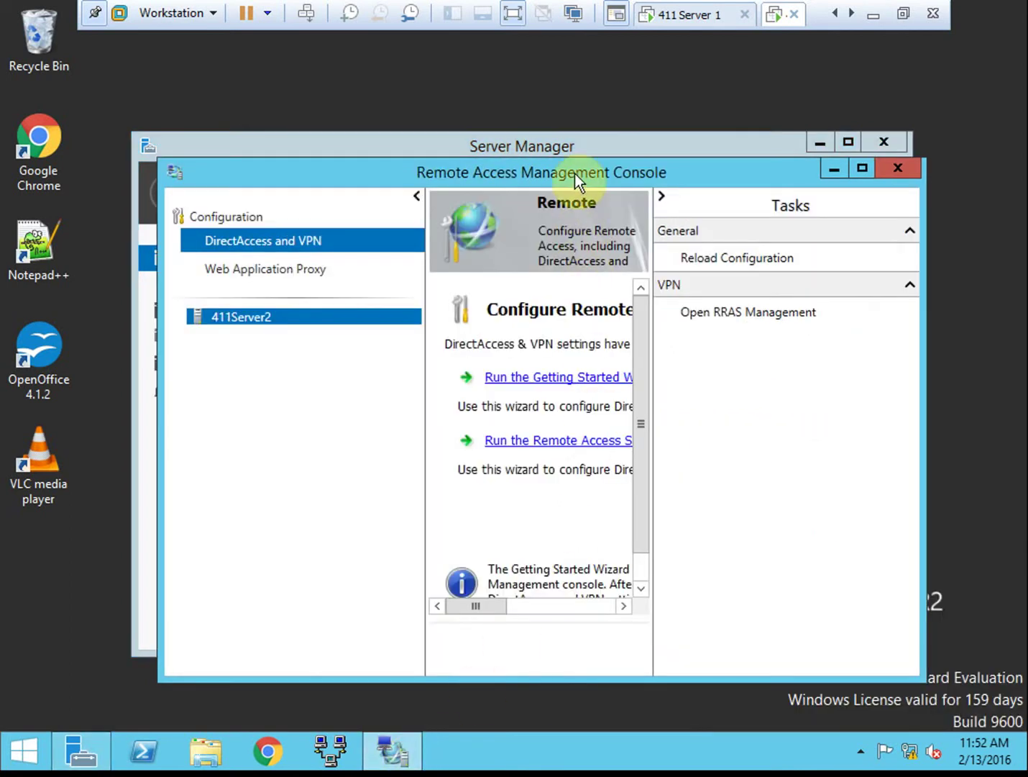
{"action": "left_click_drag", "start_coordinate": [575, 174], "coordinate": [560, 124]}
{"action": "double_click", "coordinate": [597, 116]}
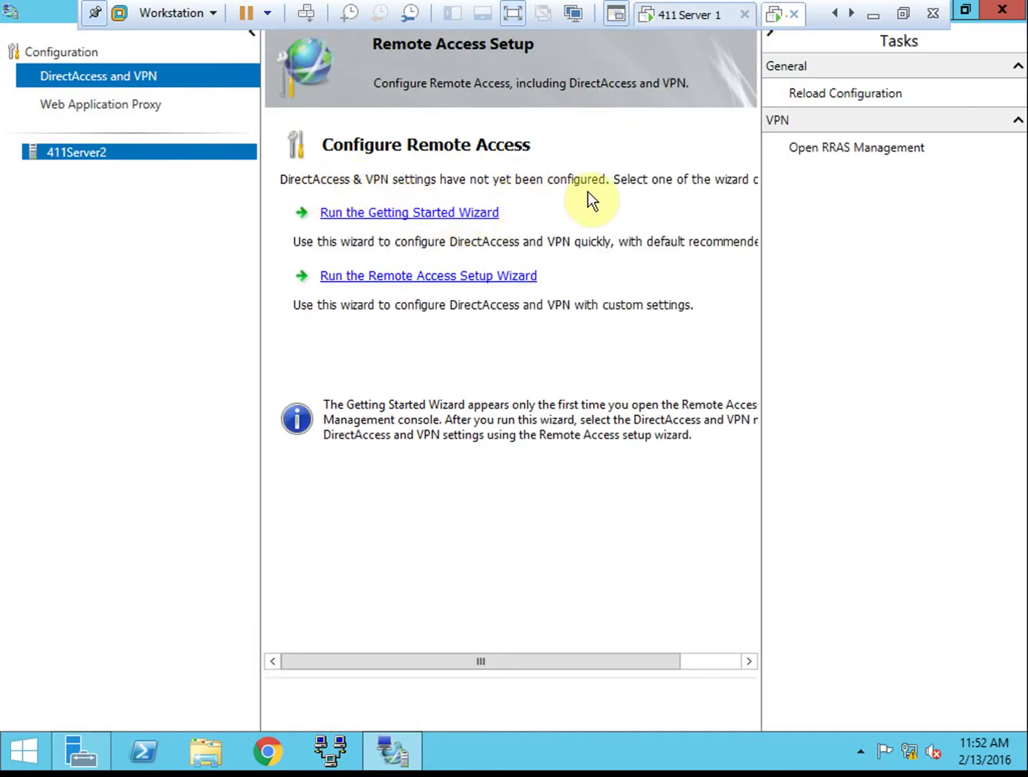
{"action": "left_click", "coordinate": [447, 215]}
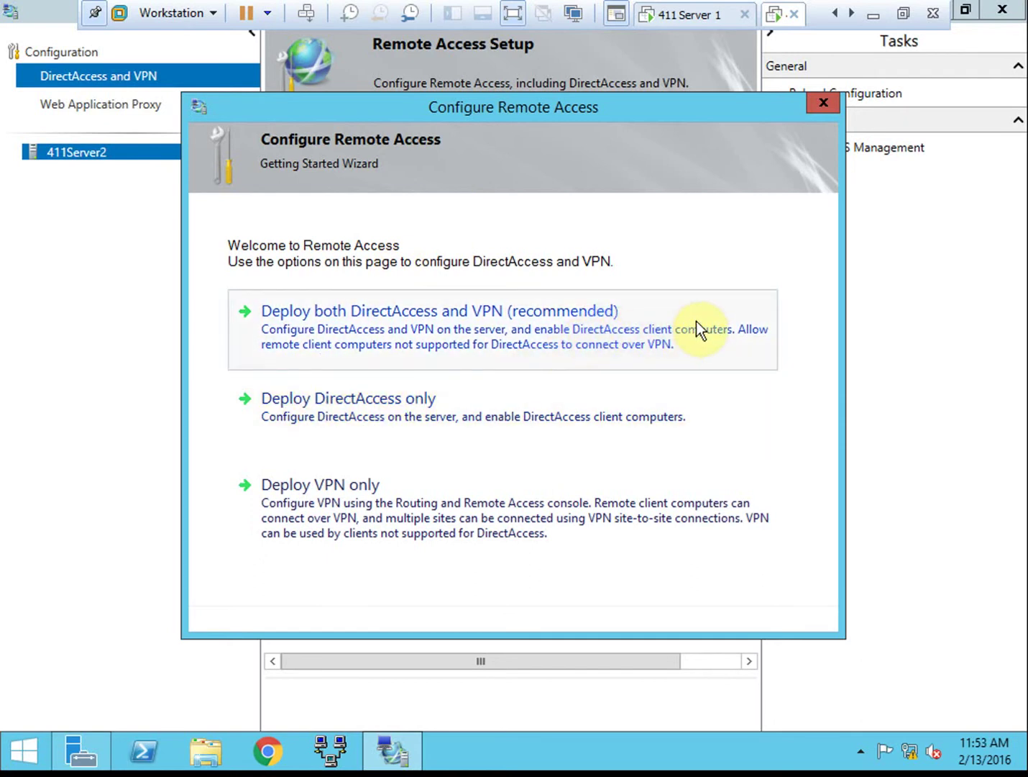
Step: Choose to deploy DirectAccess only, keeping the Edge topology on Remote Access Server Setup
{"action": "left_click", "coordinate": [456, 416]}
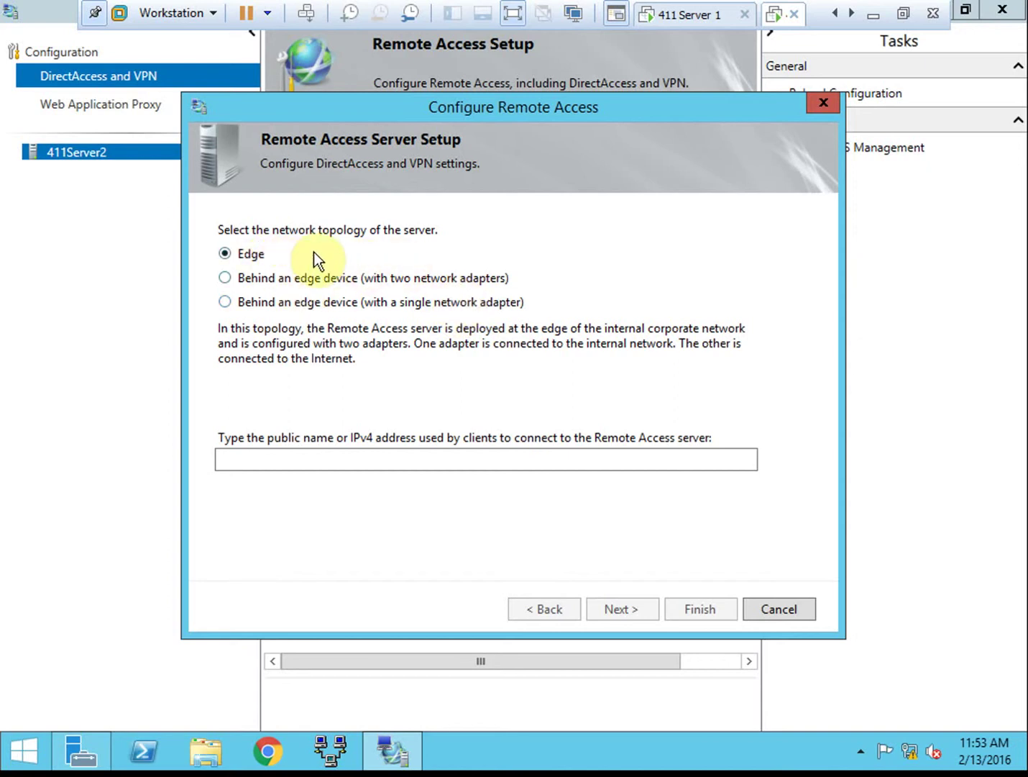
{"action": "left_click", "coordinate": [261, 453]}
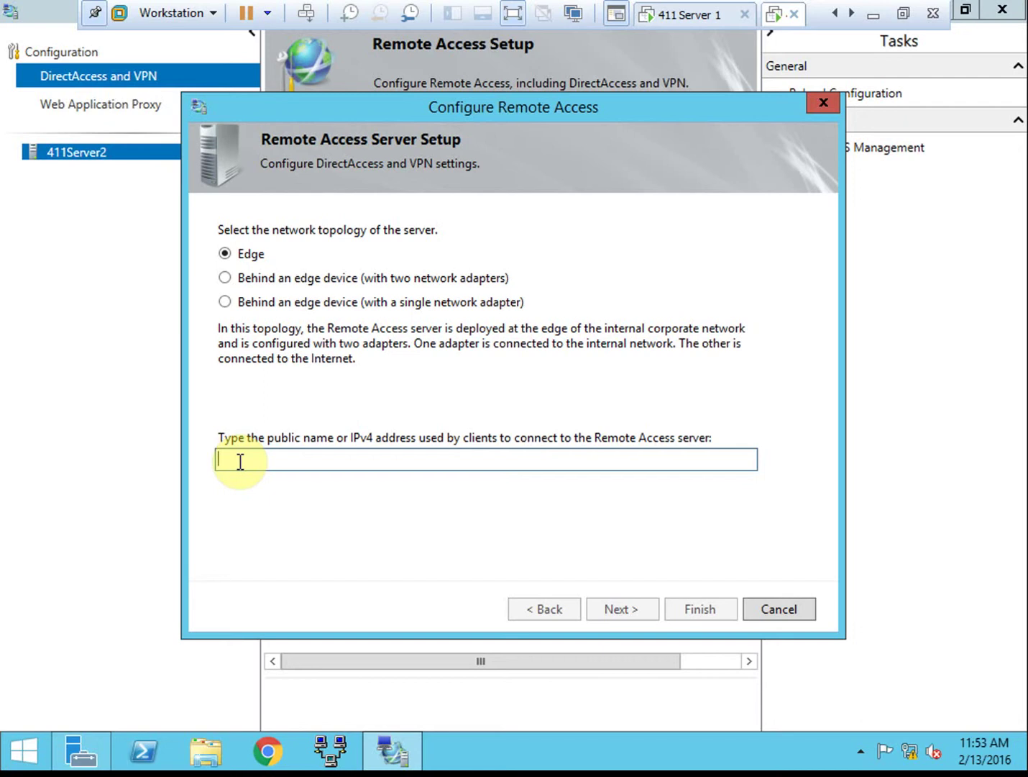
{"action": "right_click", "coordinate": [908, 749]}
Step: Confirm Ethernet1's static IPv4 203.0.113.2 with gateway 203.0.113.1, accept the gateway warning, and close everything
{"action": "left_click", "coordinate": [908, 746]}
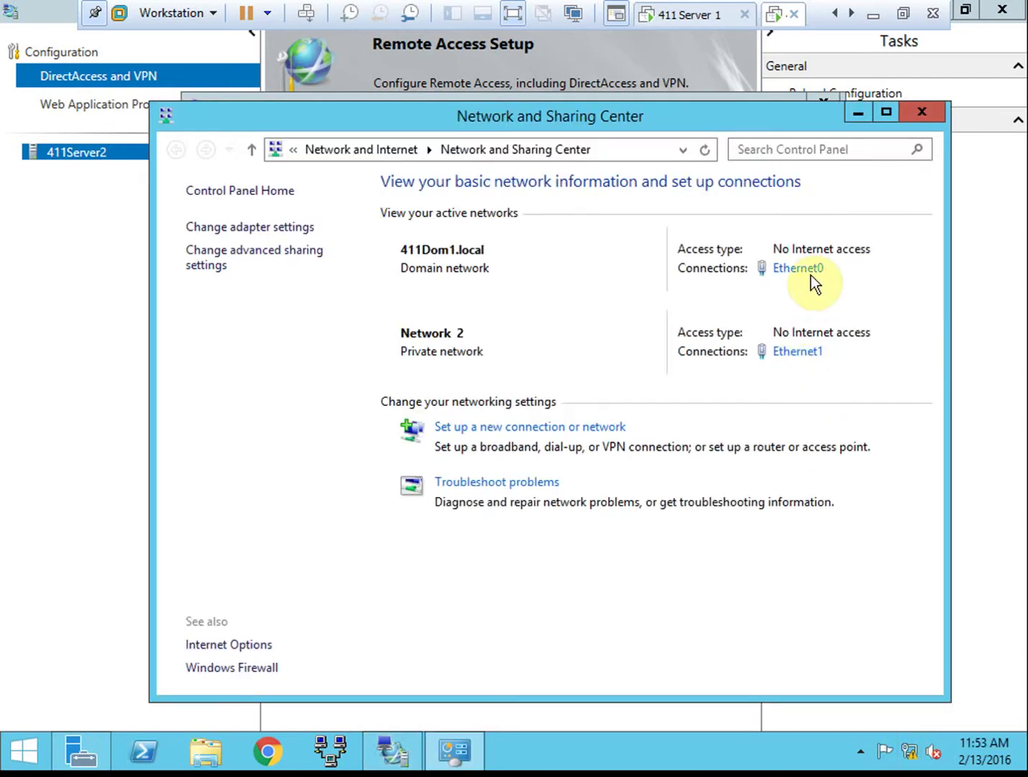
{"action": "left_click", "coordinate": [799, 350]}
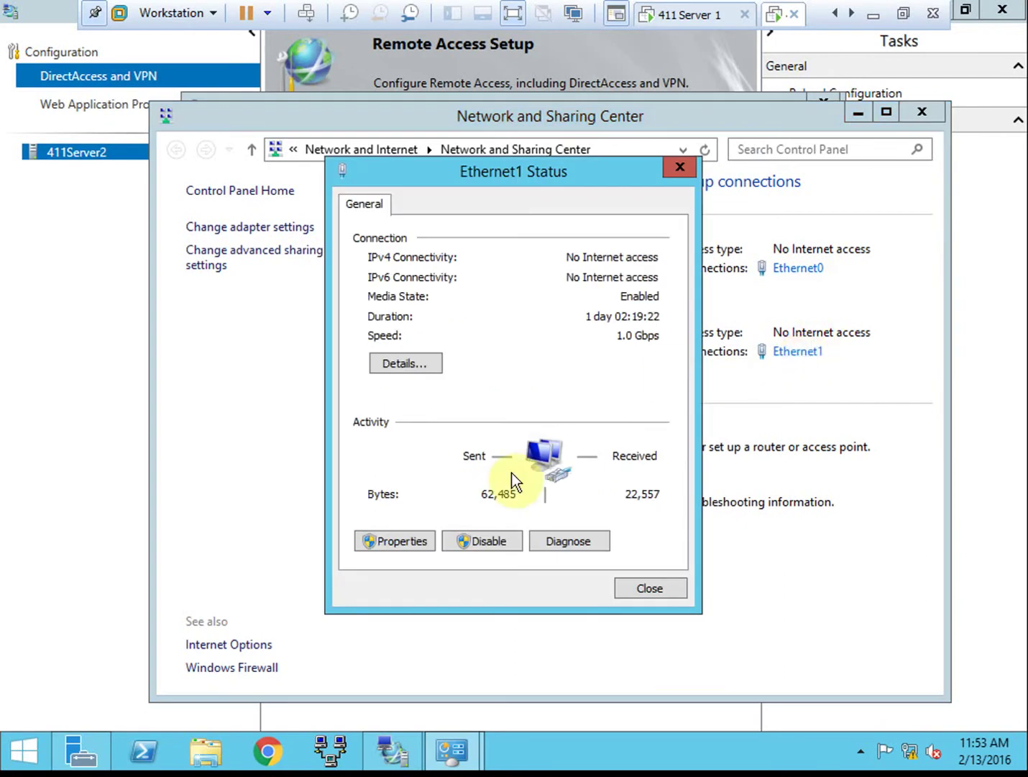
{"action": "left_click", "coordinate": [392, 540]}
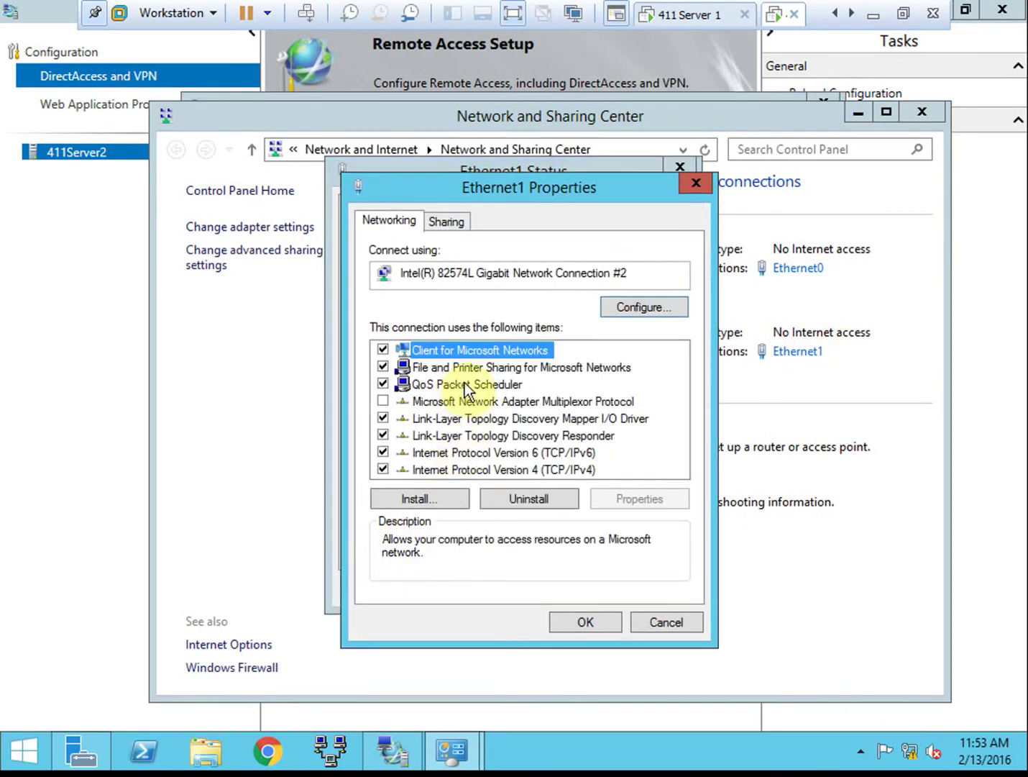
{"action": "double_click", "coordinate": [552, 468]}
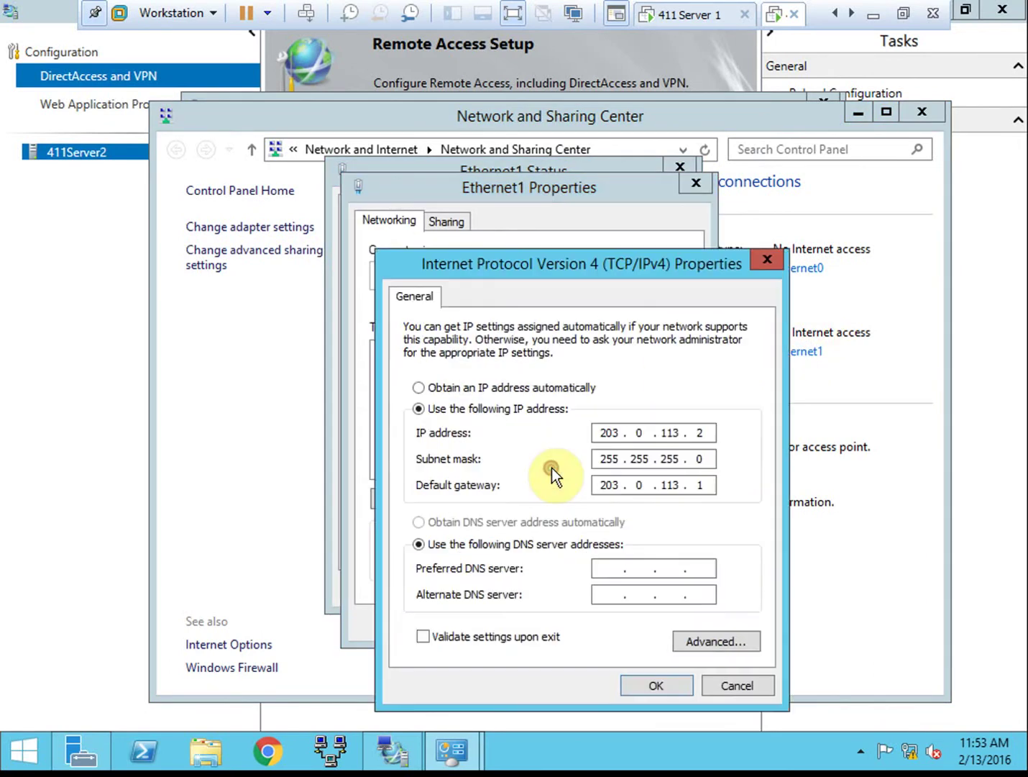
{"action": "left_click", "coordinate": [711, 434]}
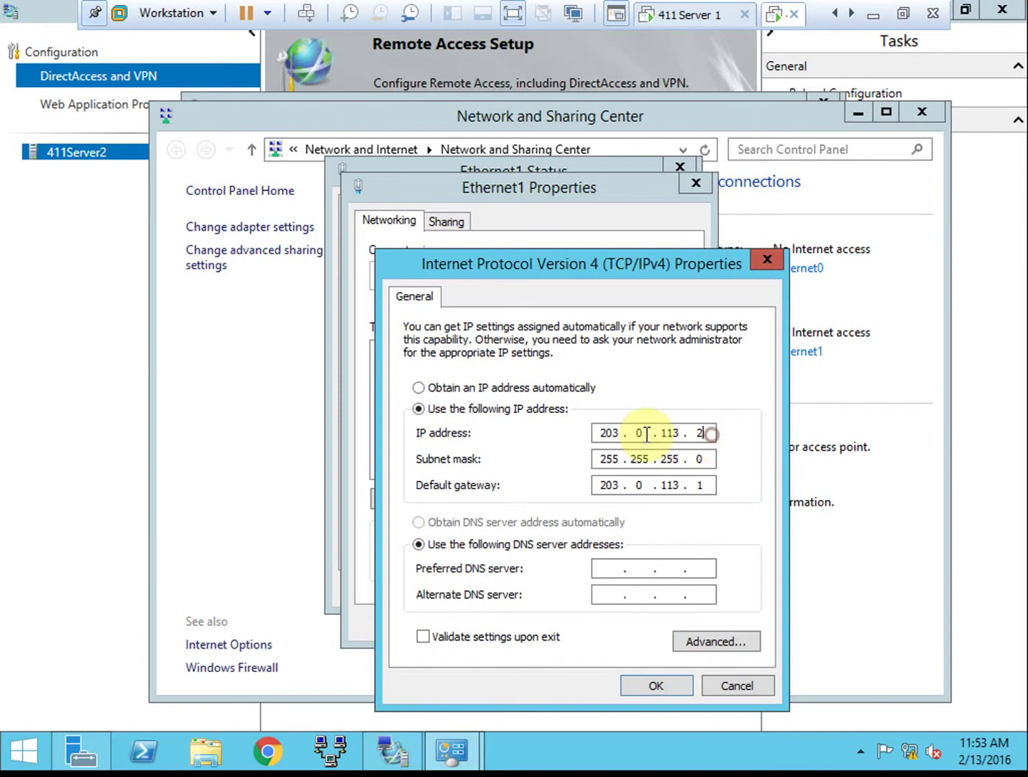
{"action": "left_click", "coordinate": [679, 687]}
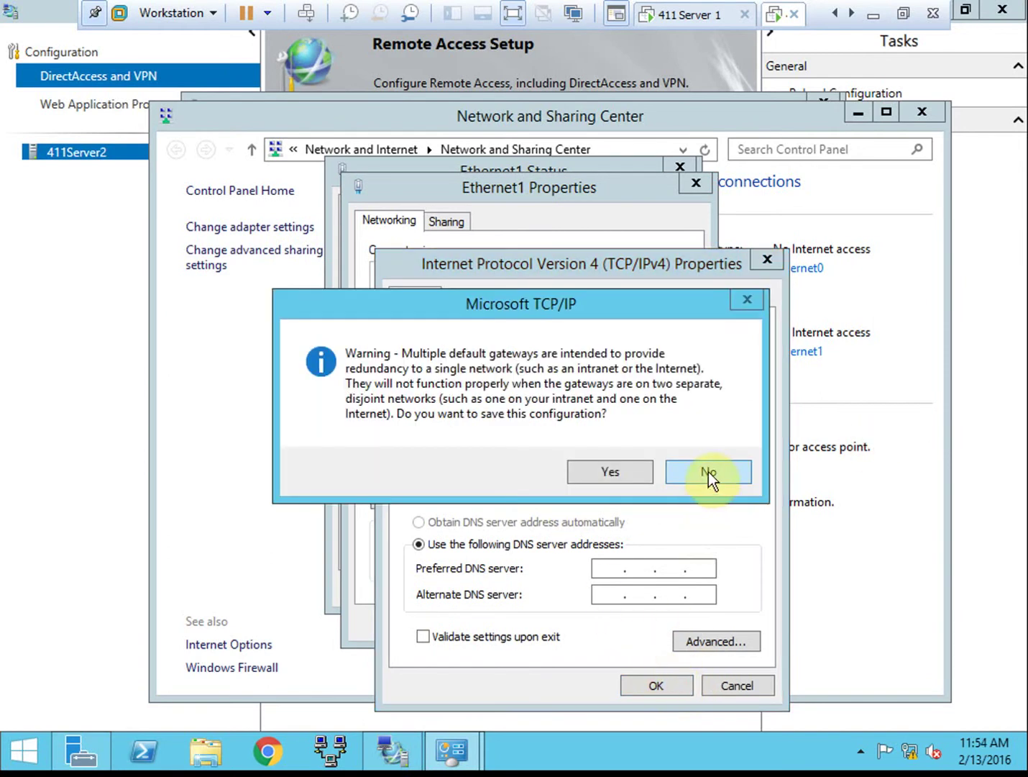
{"action": "left_click", "coordinate": [627, 469]}
{"action": "left_click", "coordinate": [617, 620]}
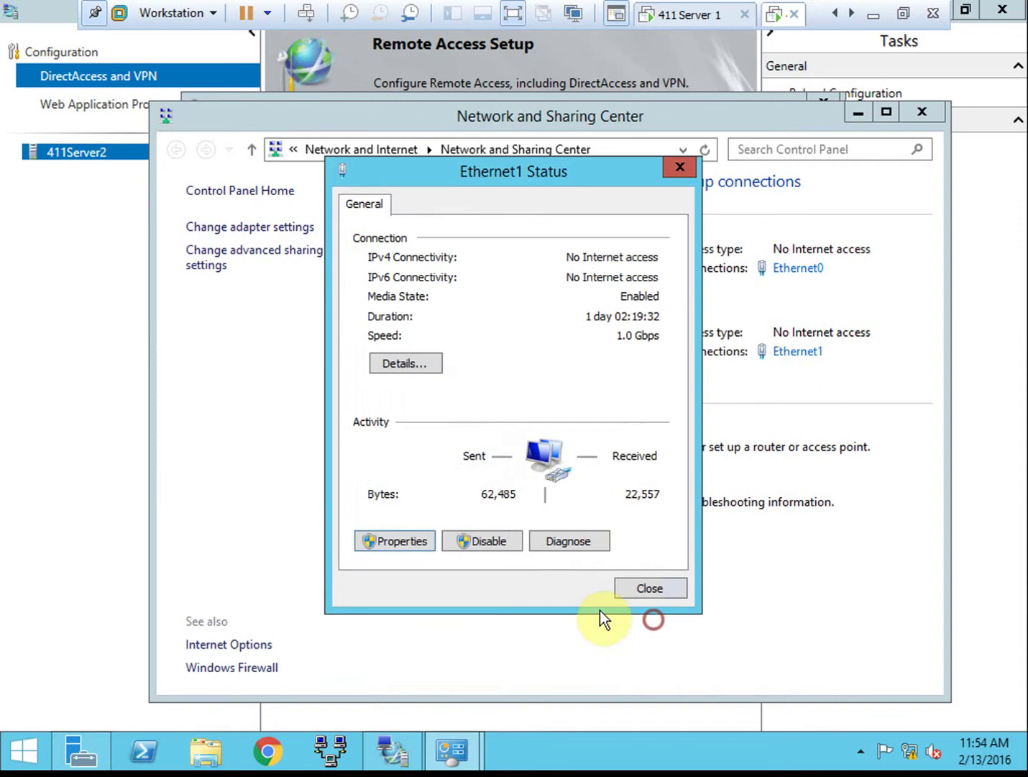
{"action": "left_click", "coordinate": [649, 585]}
{"action": "left_click", "coordinate": [921, 111]}
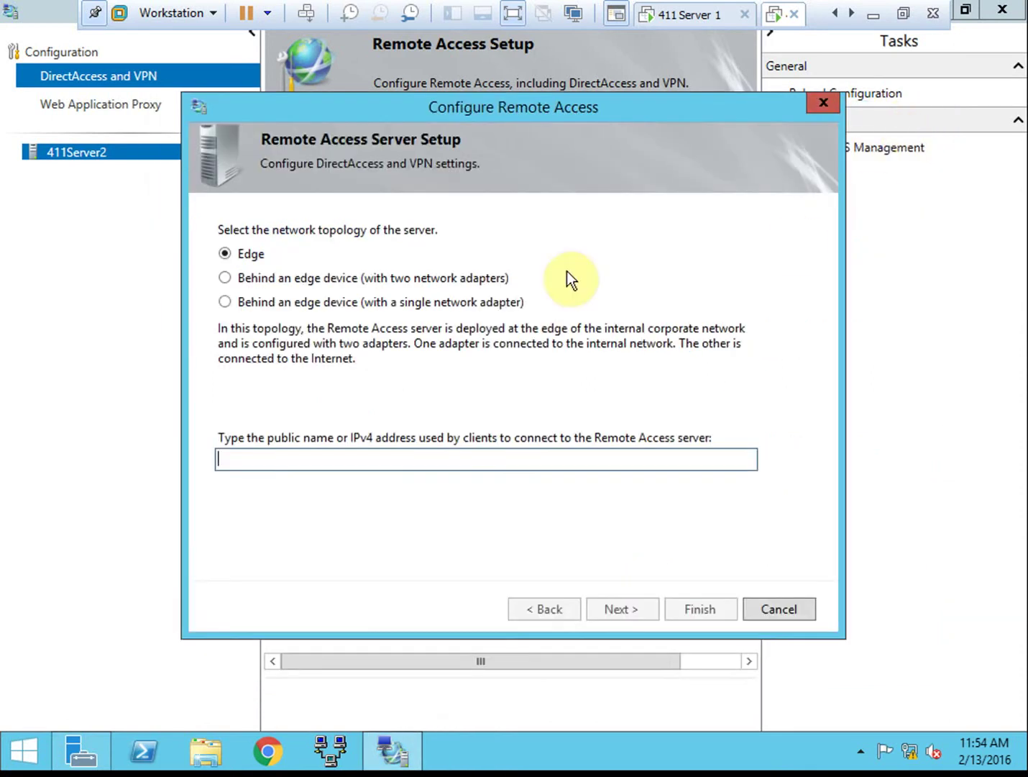
Step: Enter 203.0.113.2 as the public address clients use to reach the Edge server, then continue
{"action": "left_click", "coordinate": [428, 458]}
{"action": "type", "text": "203.0"}
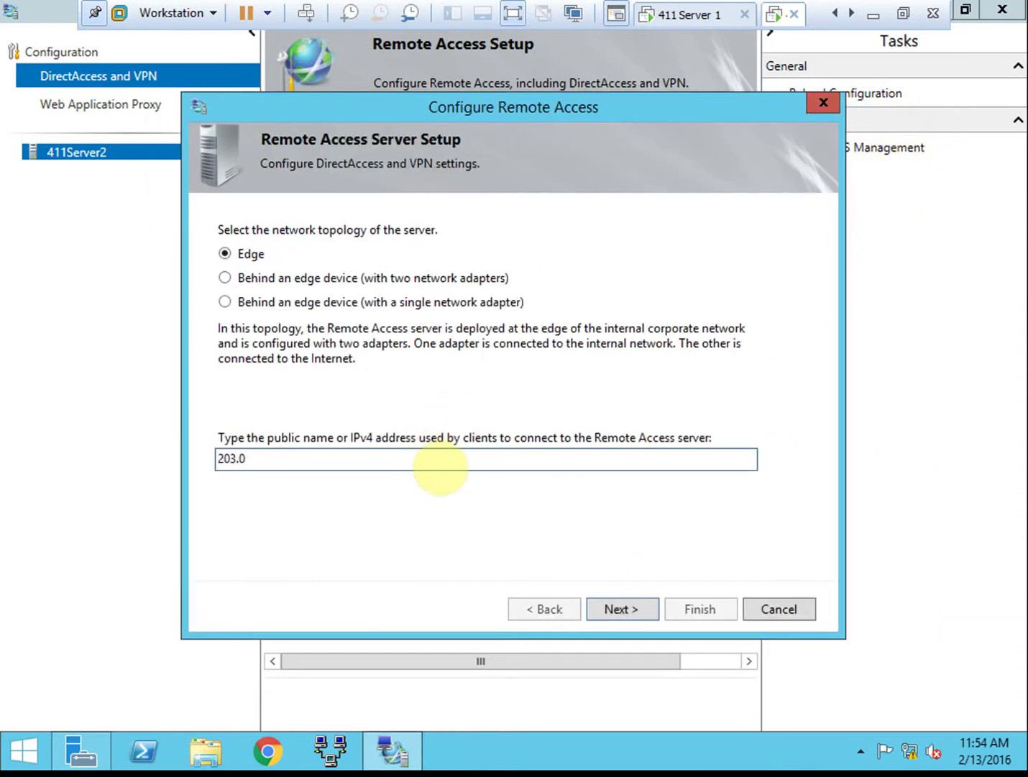
{"action": "type", "text": ".113.2"}
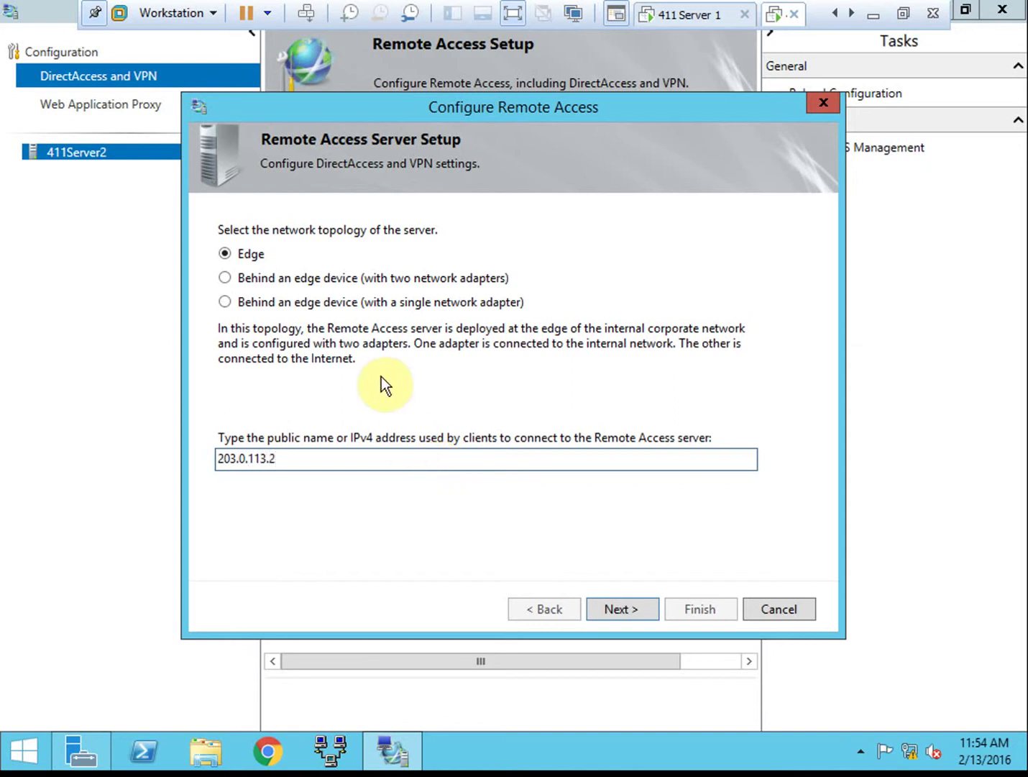
{"action": "left_click_drag", "start_coordinate": [270, 458], "coordinate": [362, 497]}
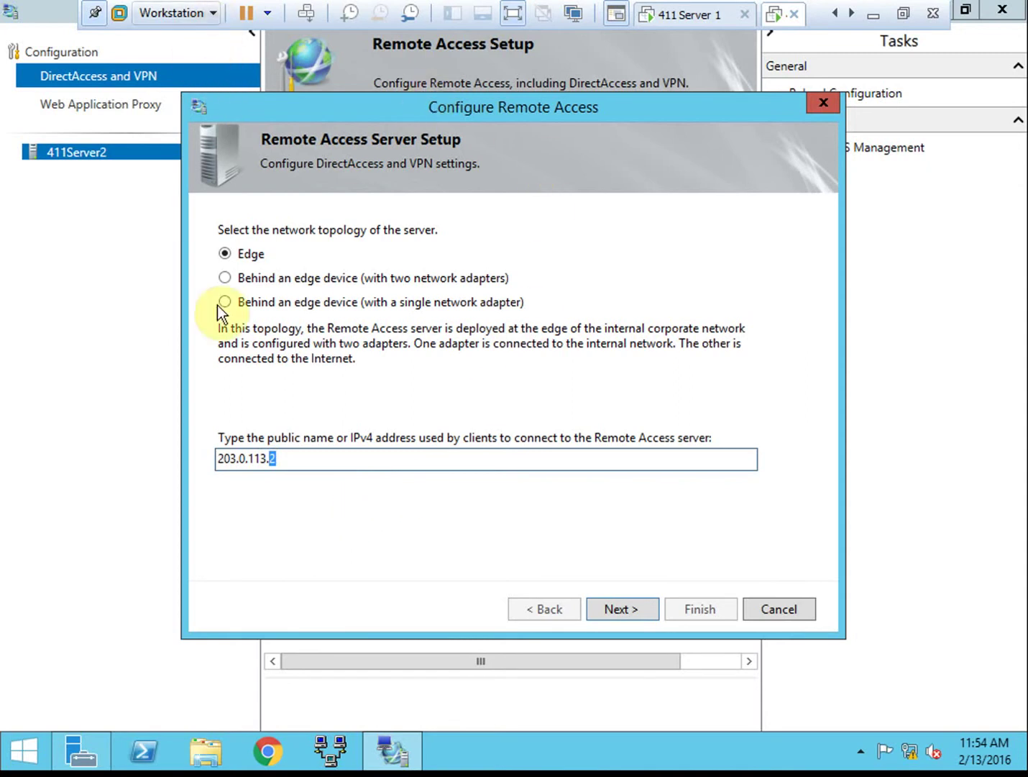
{"action": "left_click", "coordinate": [298, 458]}
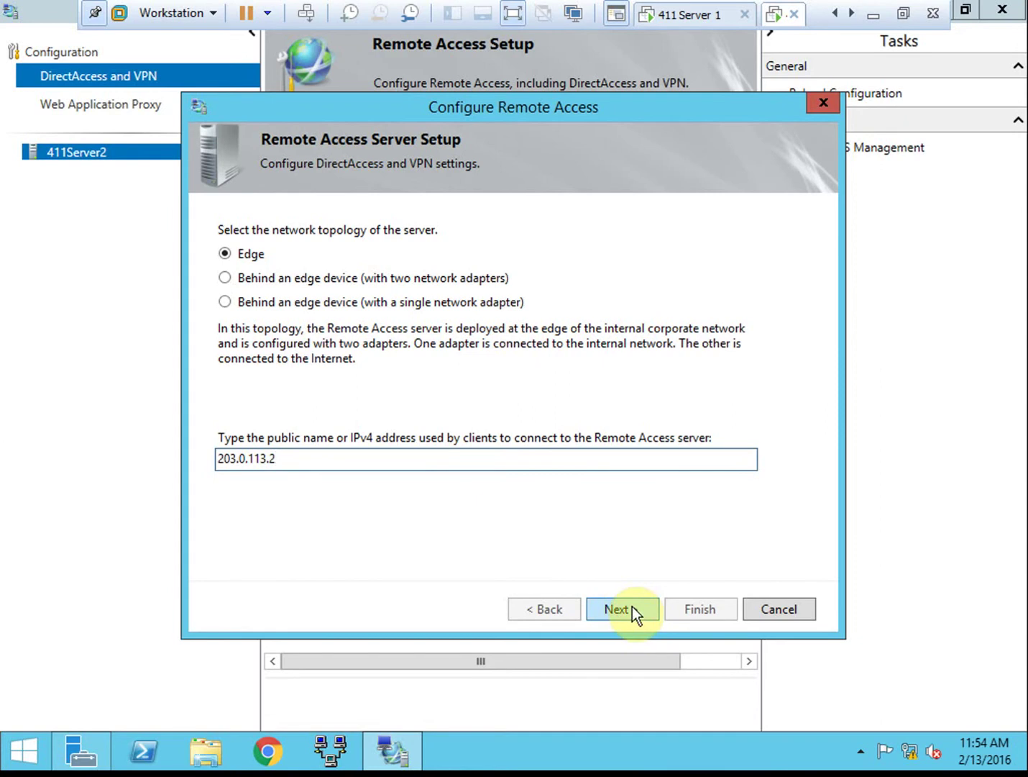
{"action": "left_click_drag", "start_coordinate": [328, 459], "coordinate": [267, 458]}
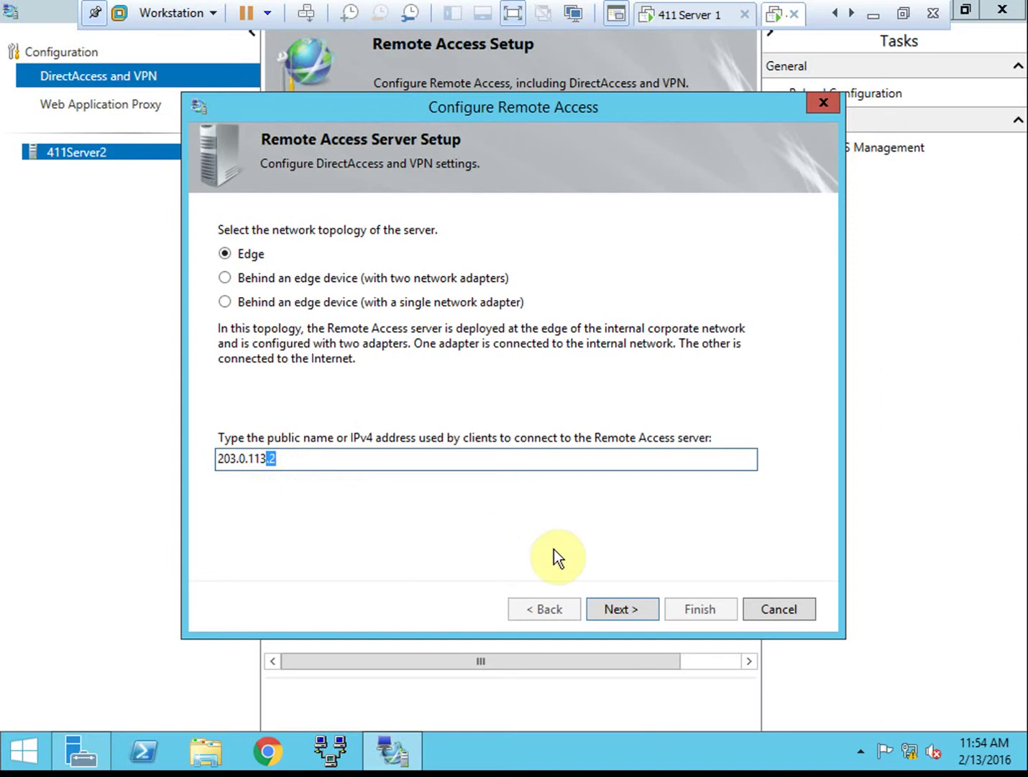
{"action": "left_click", "coordinate": [621, 608]}
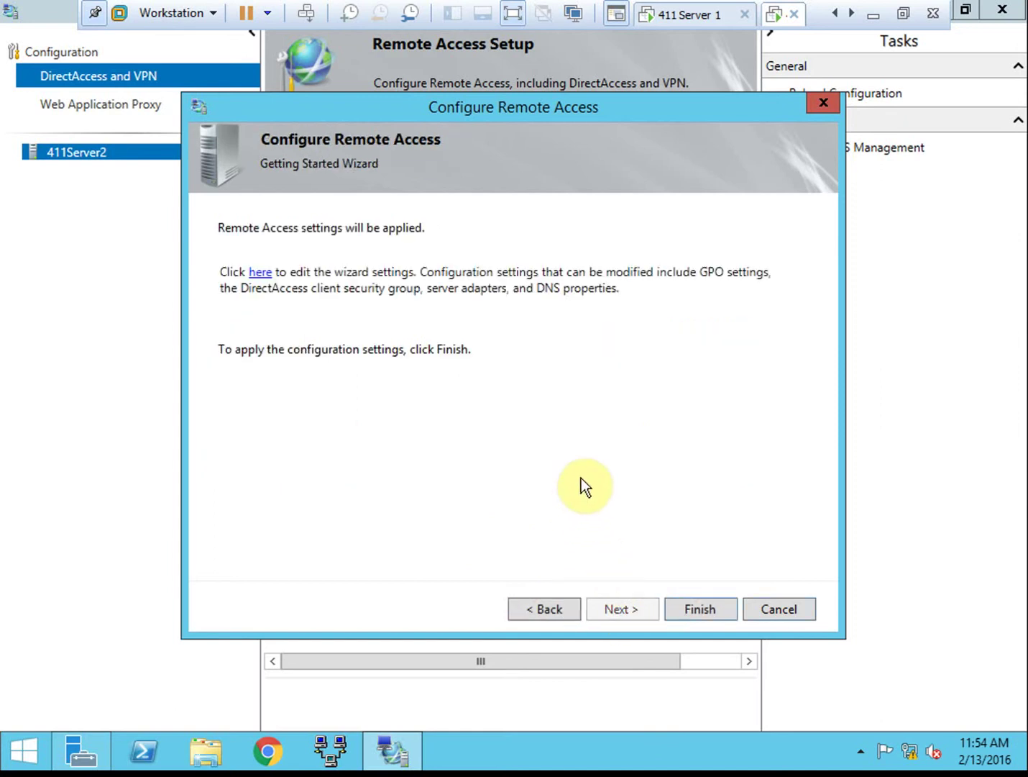
Step: Open Remote Access Review, enlarge it to show GPO, client and server settings, then edit Remote Clients
{"action": "left_click", "coordinate": [265, 279]}
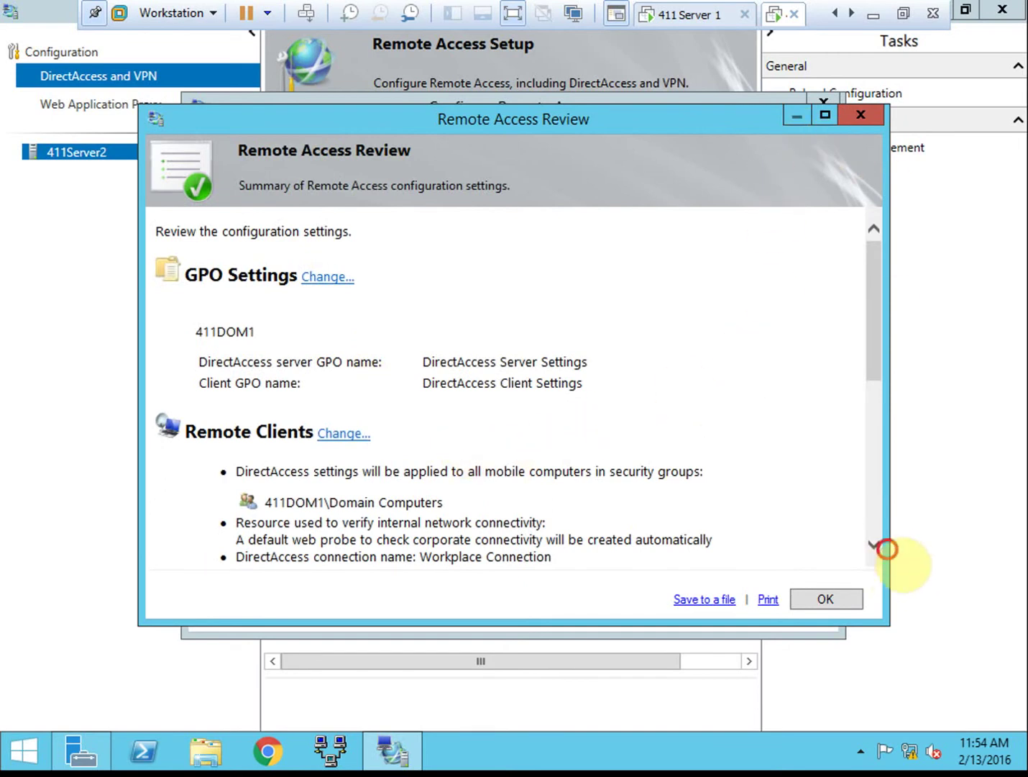
{"action": "left_click_drag", "start_coordinate": [889, 549], "coordinate": [988, 551]}
{"action": "left_click_drag", "start_coordinate": [666, 625], "coordinate": [682, 723]}
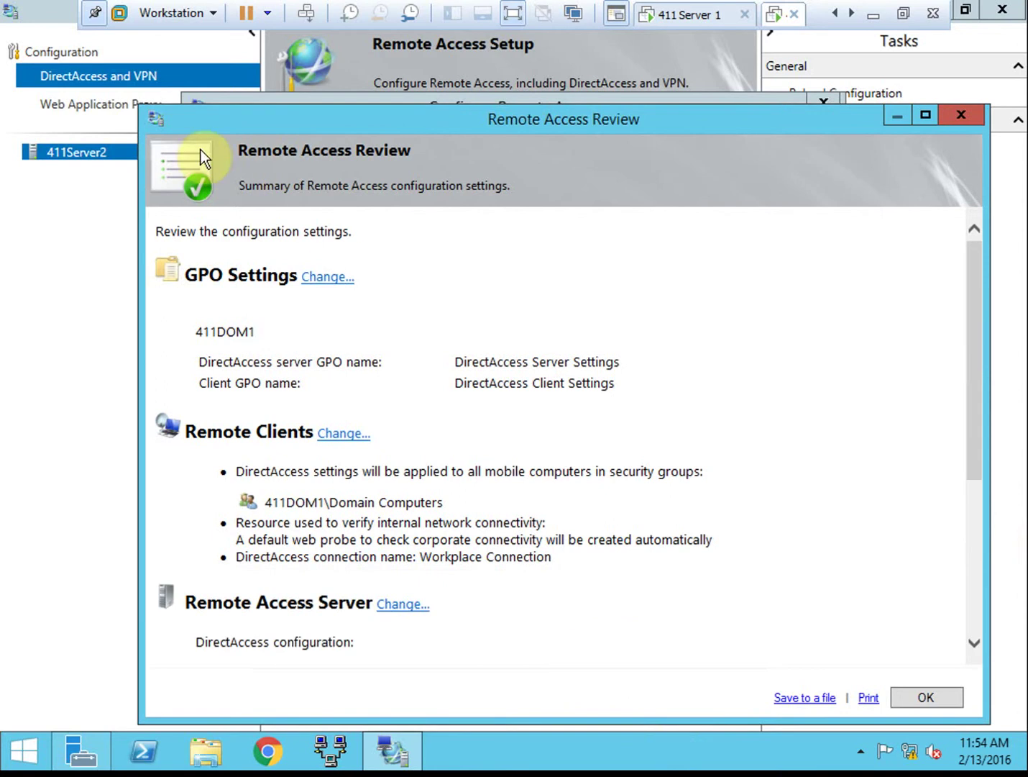
{"action": "left_click_drag", "start_coordinate": [139, 108], "coordinate": [3, 30]}
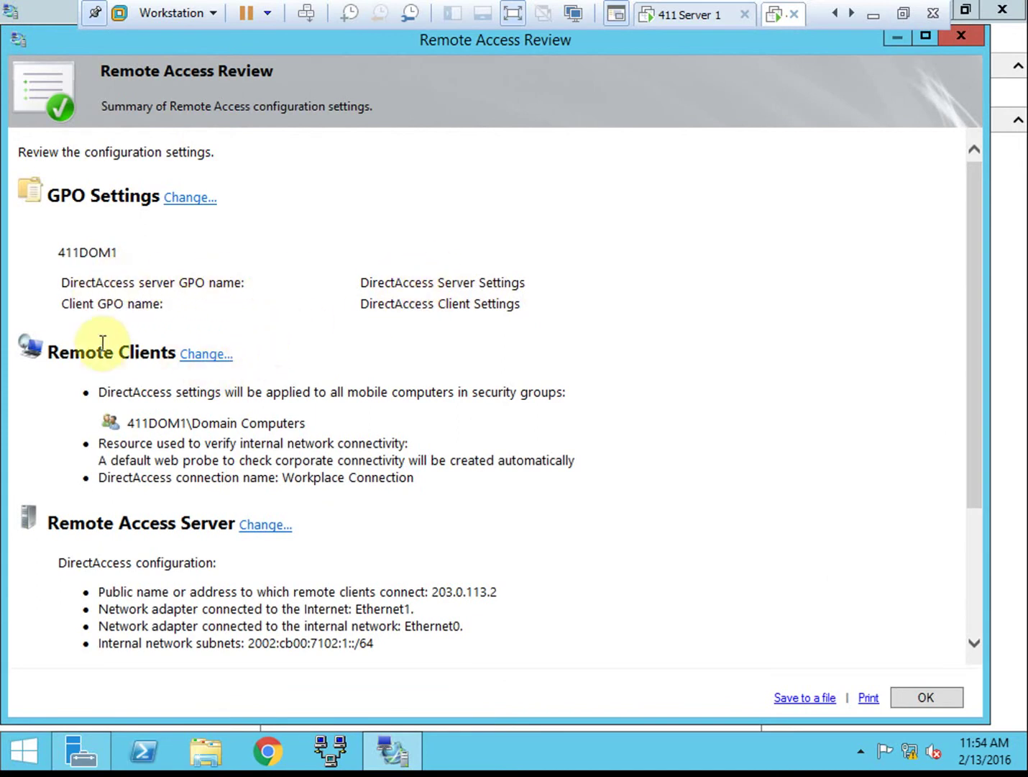
{"action": "left_click", "coordinate": [211, 354]}
Step: Replace Domain Computers with the DA-Computers group and turn off the mobile-computers-only limit
{"action": "left_click", "coordinate": [791, 288]}
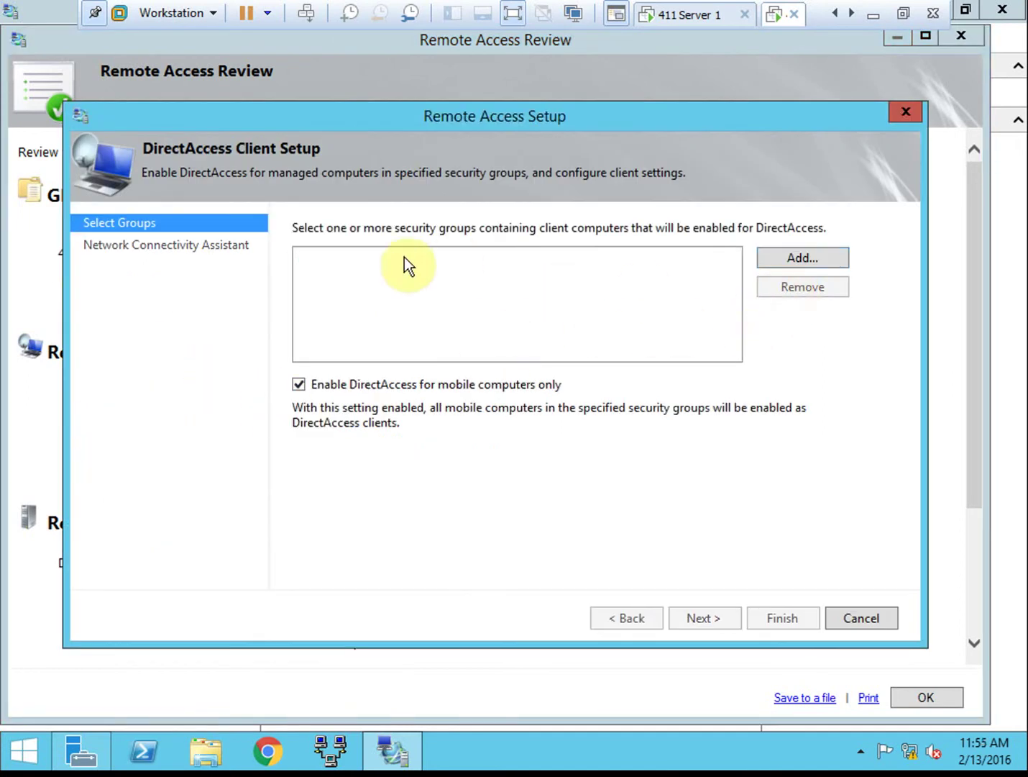
{"action": "left_click", "coordinate": [825, 263]}
{"action": "type", "text": "da"}
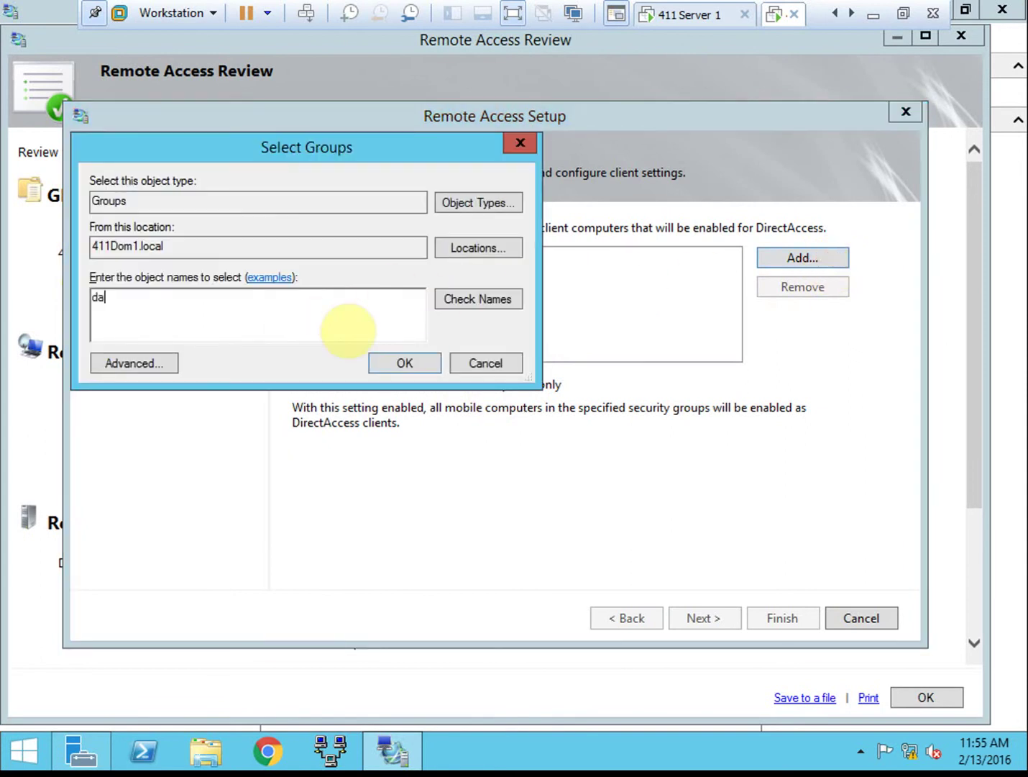
{"action": "type", "text": "-computers"}
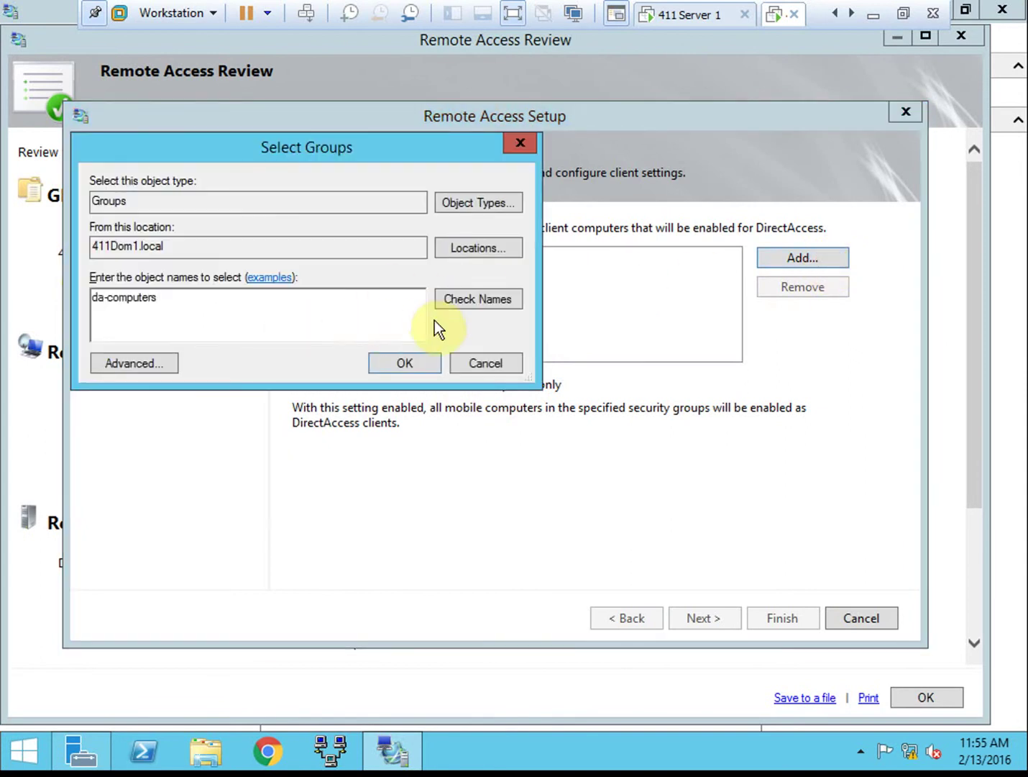
{"action": "left_click", "coordinate": [458, 299]}
{"action": "left_click", "coordinate": [404, 364]}
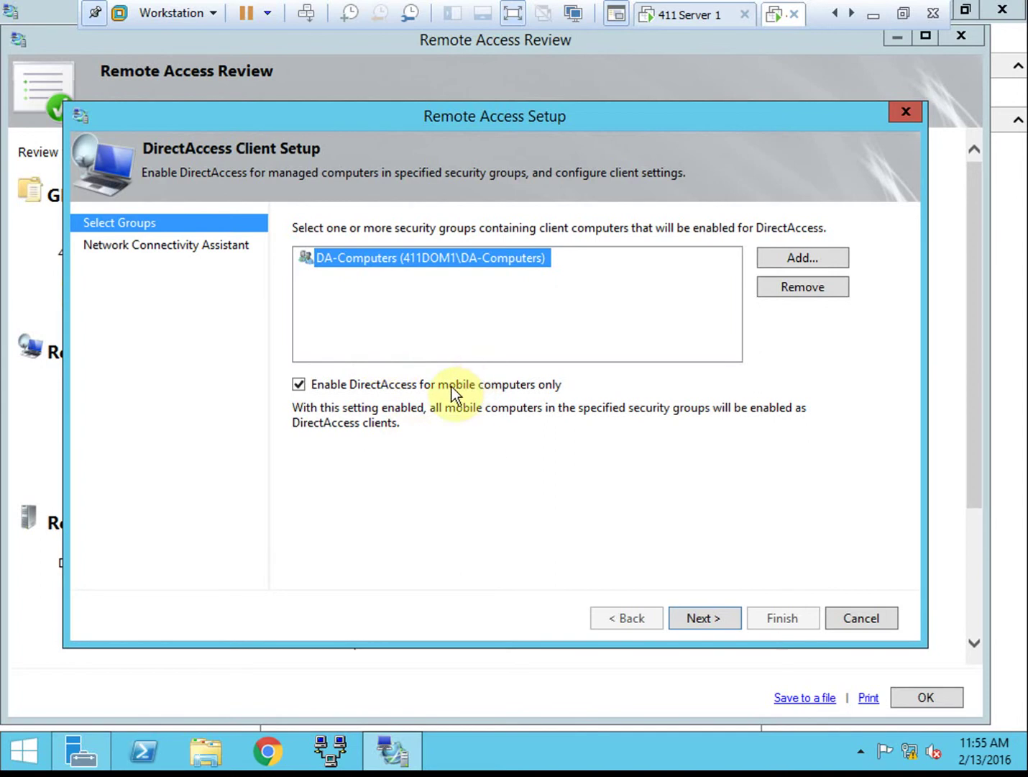
{"action": "left_click", "coordinate": [361, 387]}
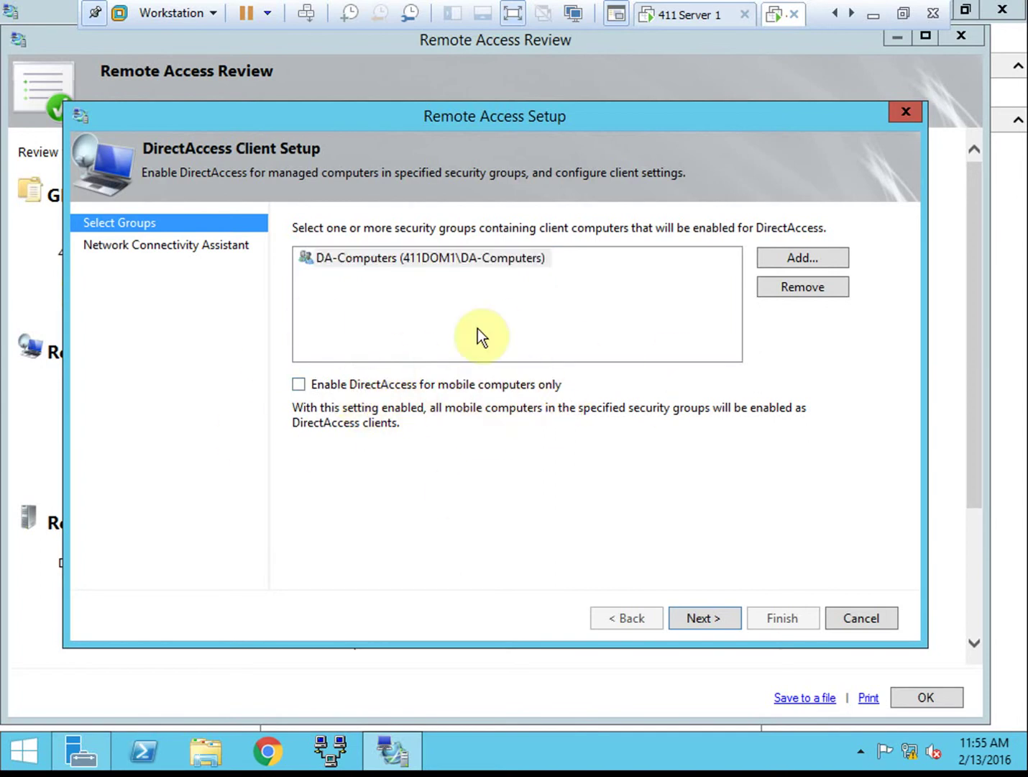
{"action": "left_click", "coordinate": [720, 615]}
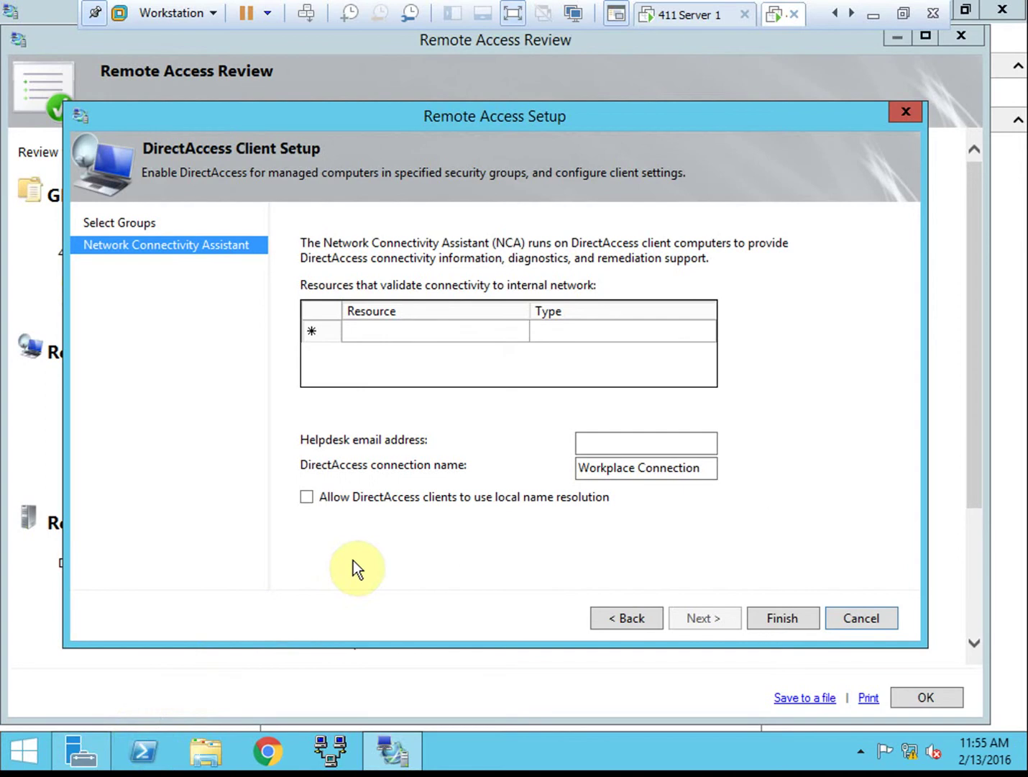
{"action": "left_click", "coordinate": [29, 756]}
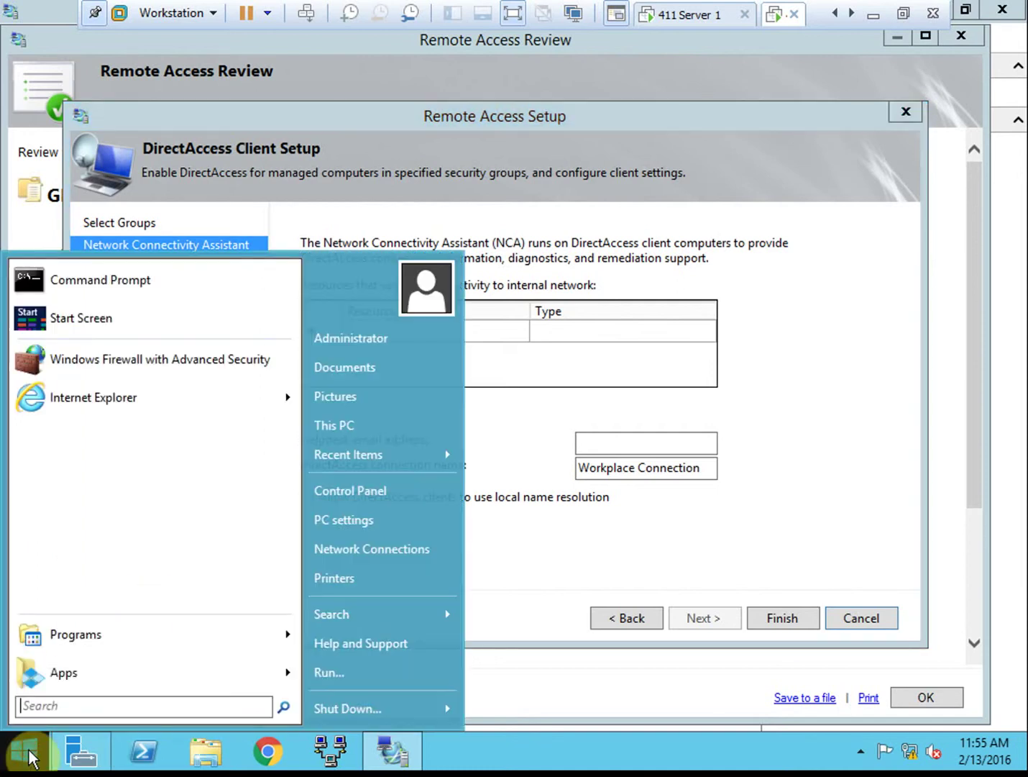
{"action": "left_click", "coordinate": [147, 282]}
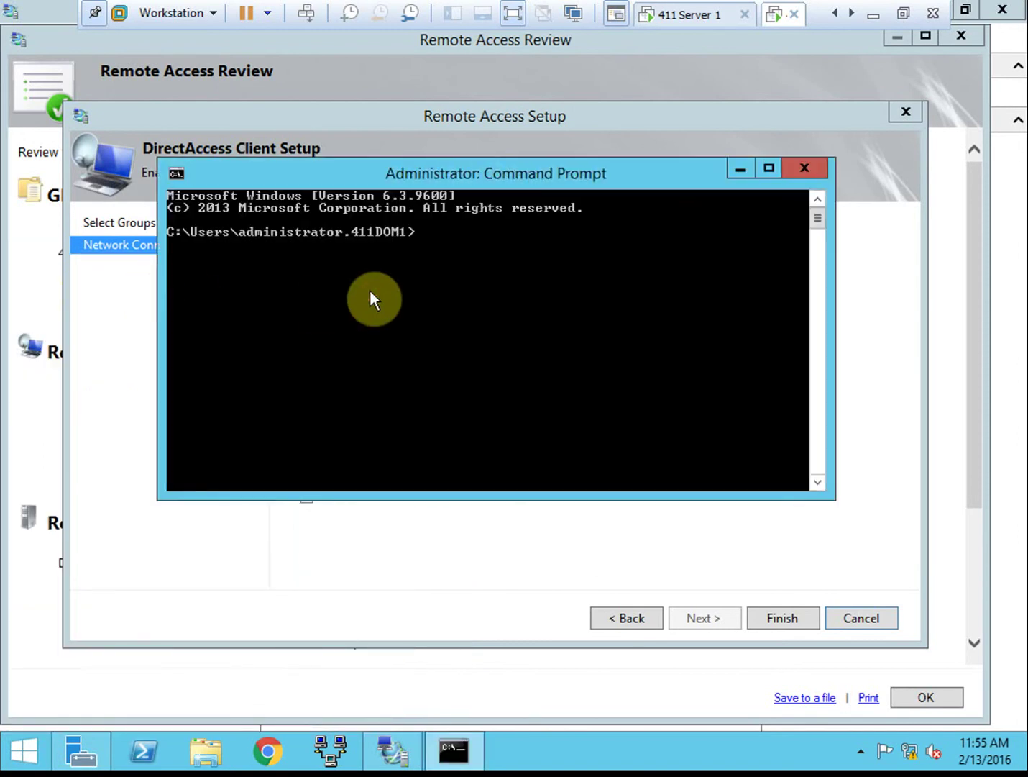
{"action": "type", "text": "powershell"}
{"action": "key", "text": "Return"}
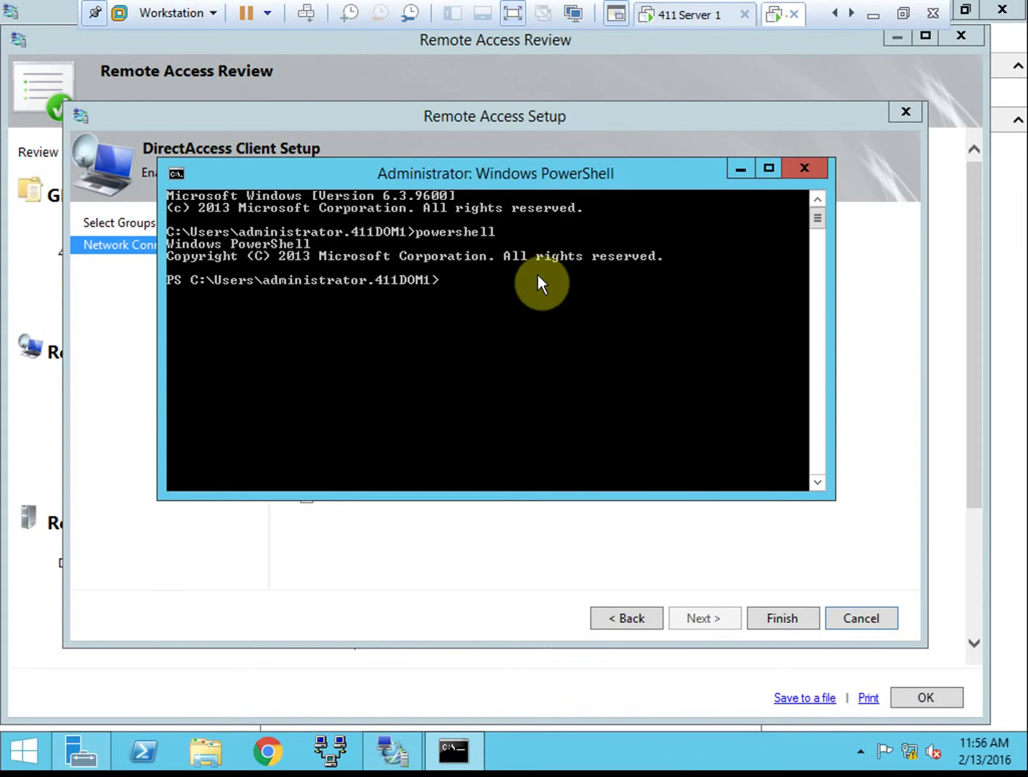
{"action": "type", "text": "get-DAConnectionStatus"}
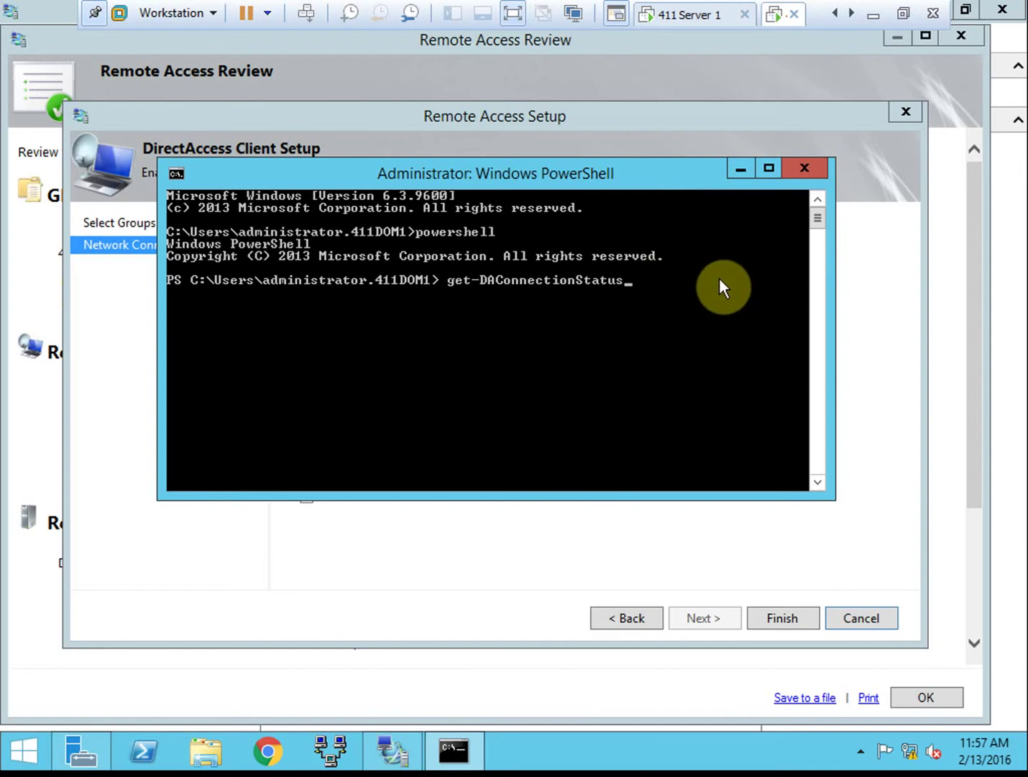
{"action": "left_click", "coordinate": [817, 175]}
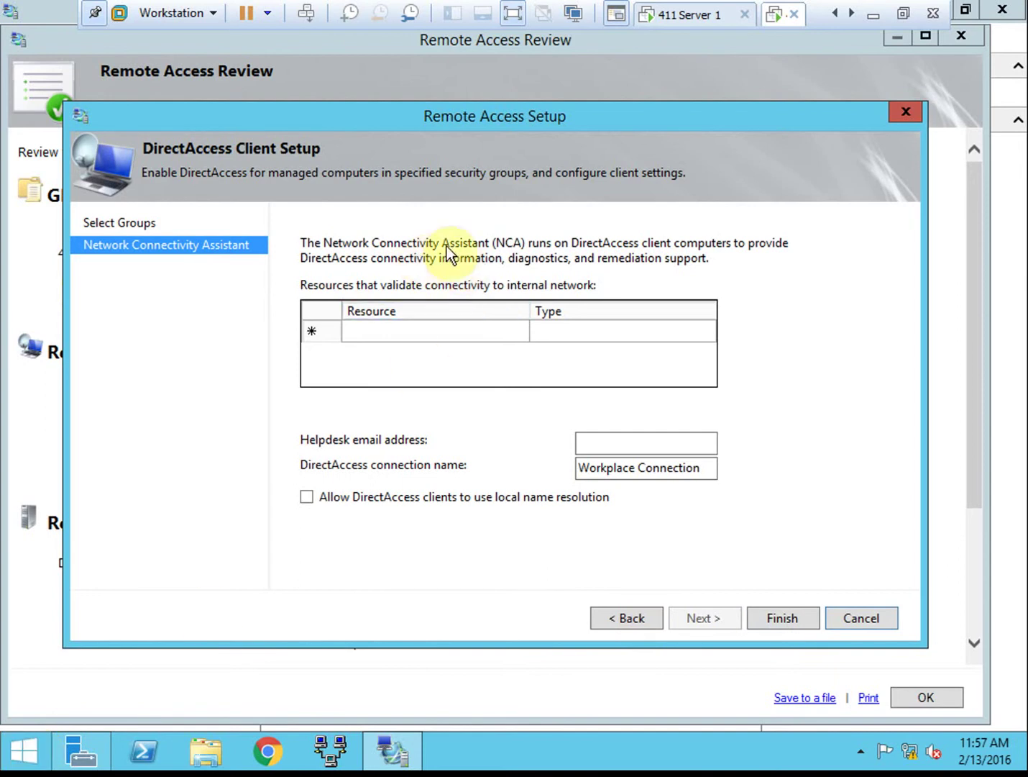
{"action": "left_click", "coordinate": [38, 732]}
{"action": "type", "text": "ser"}
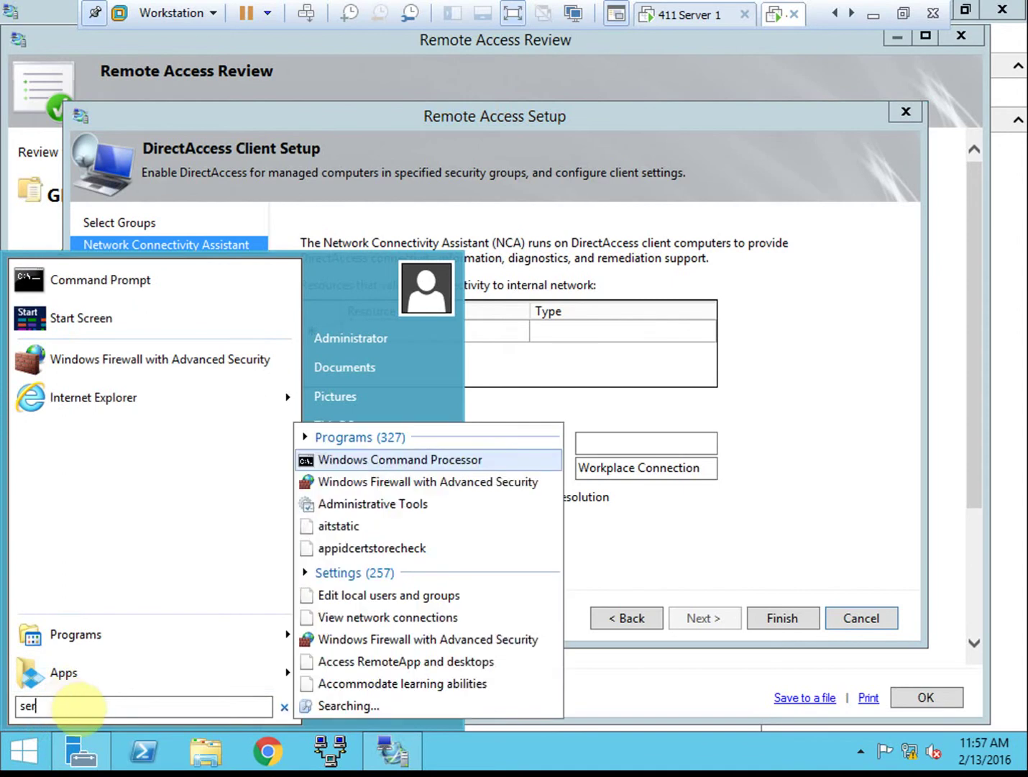
{"action": "type", "text": "vices.msc"}
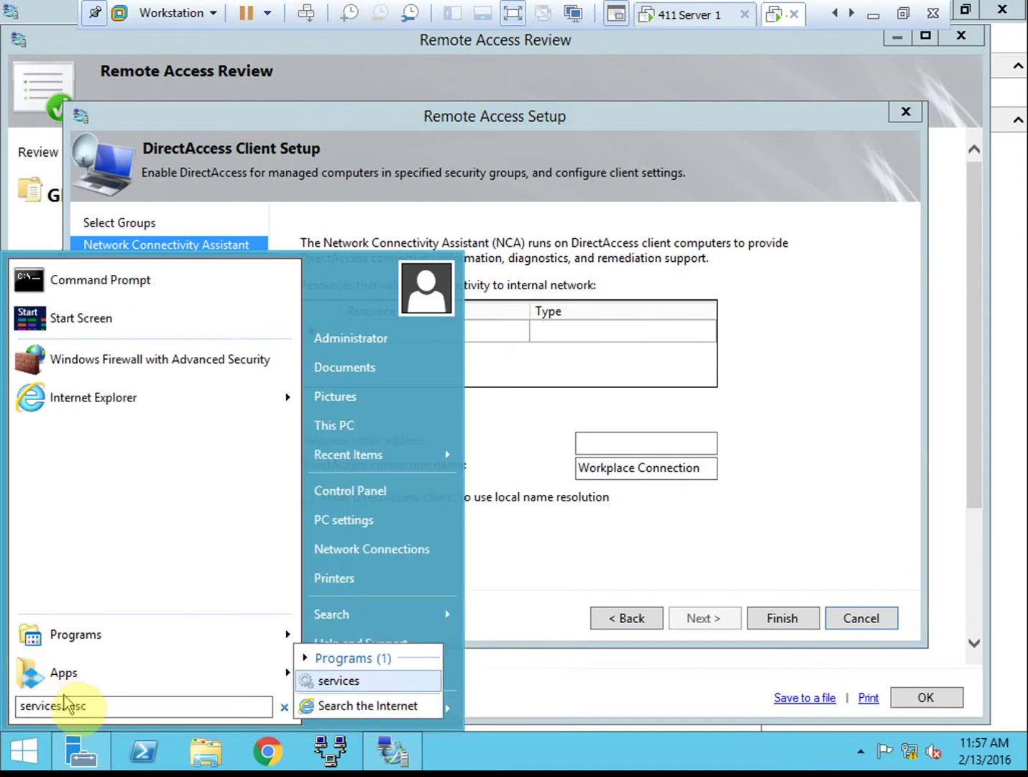
{"action": "key", "text": "Return"}
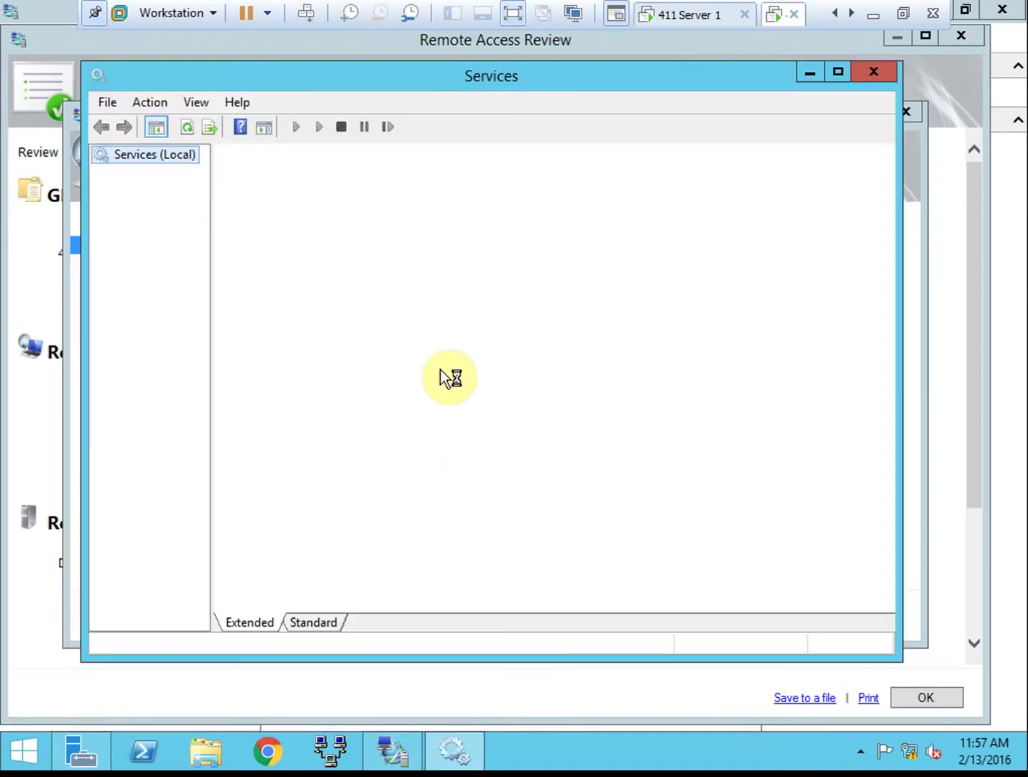
{"action": "left_click", "coordinate": [315, 625]}
{"action": "left_click", "coordinate": [481, 254]}
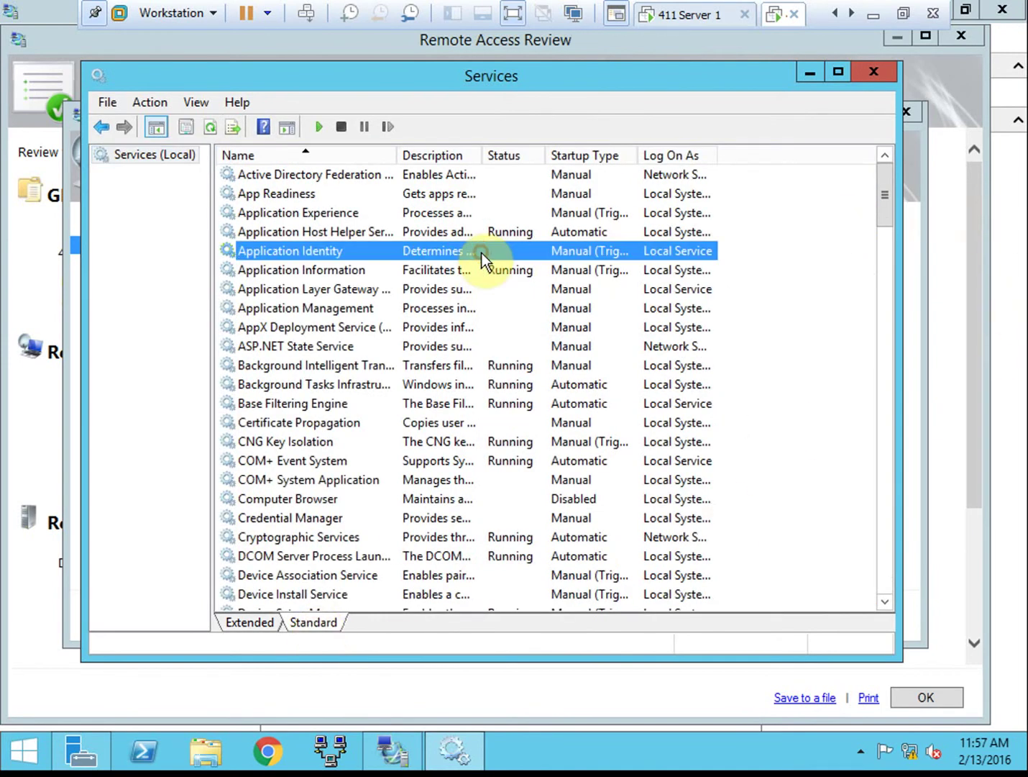
{"action": "key", "text": "n"}
{"action": "left_click_drag", "start_coordinate": [396, 154], "coordinate": [512, 154]}
{"action": "left_click", "coordinate": [338, 250]}
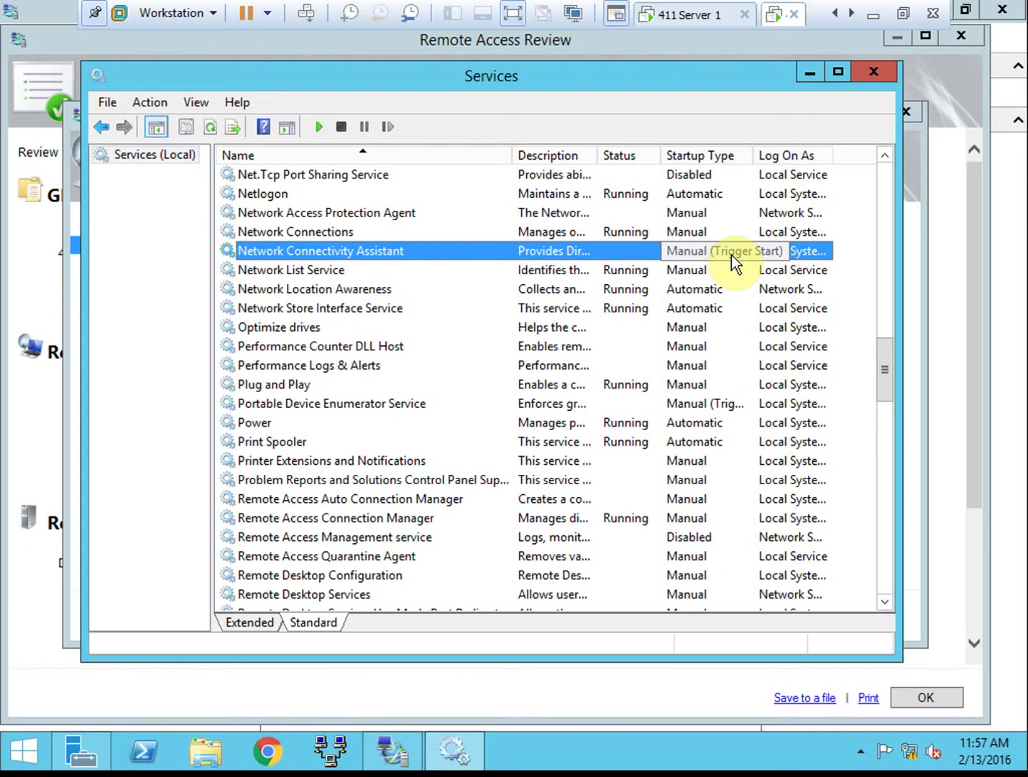
{"action": "right_click", "coordinate": [372, 252]}
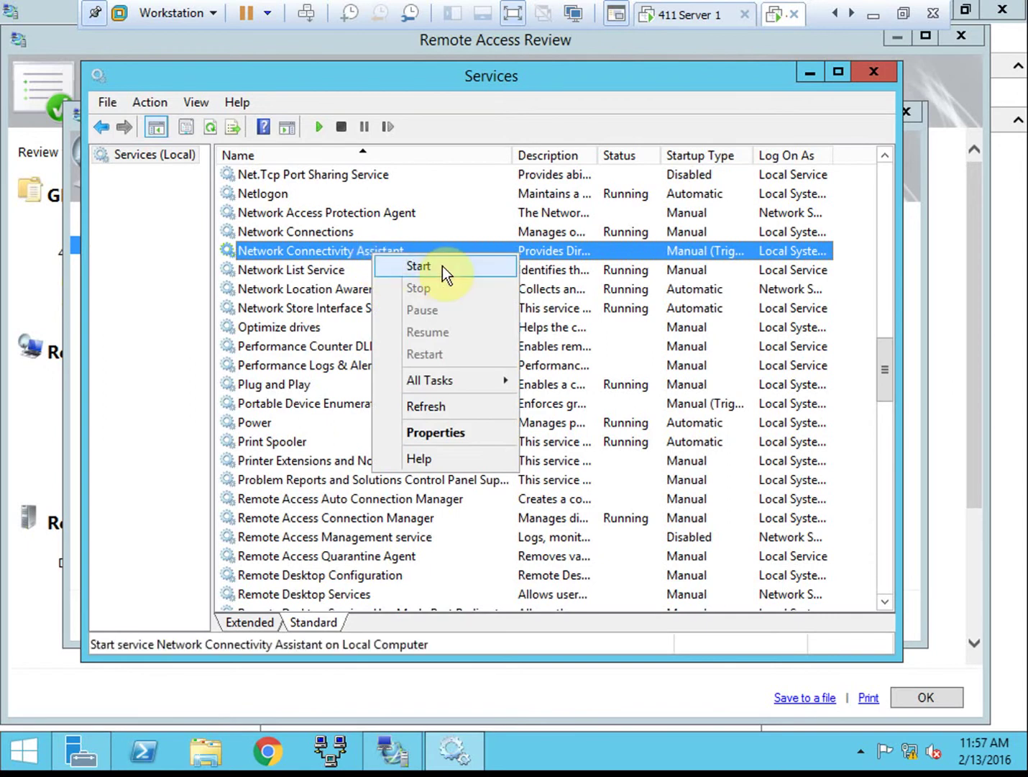
{"action": "left_click", "coordinate": [468, 430]}
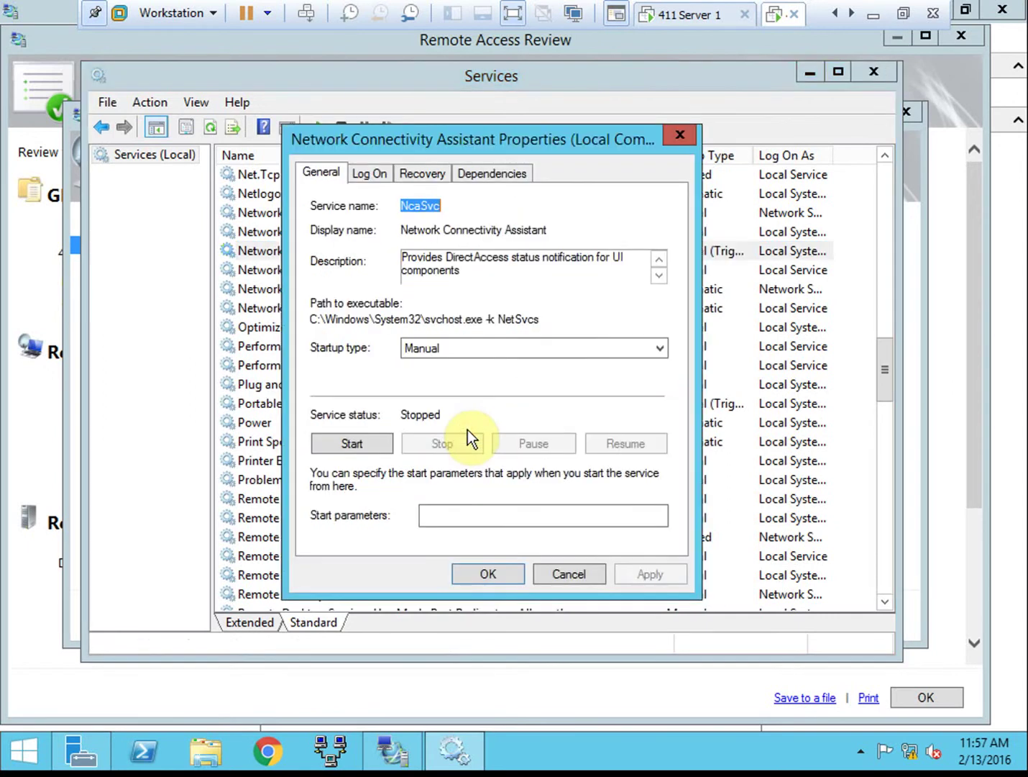
{"action": "left_click", "coordinate": [488, 348]}
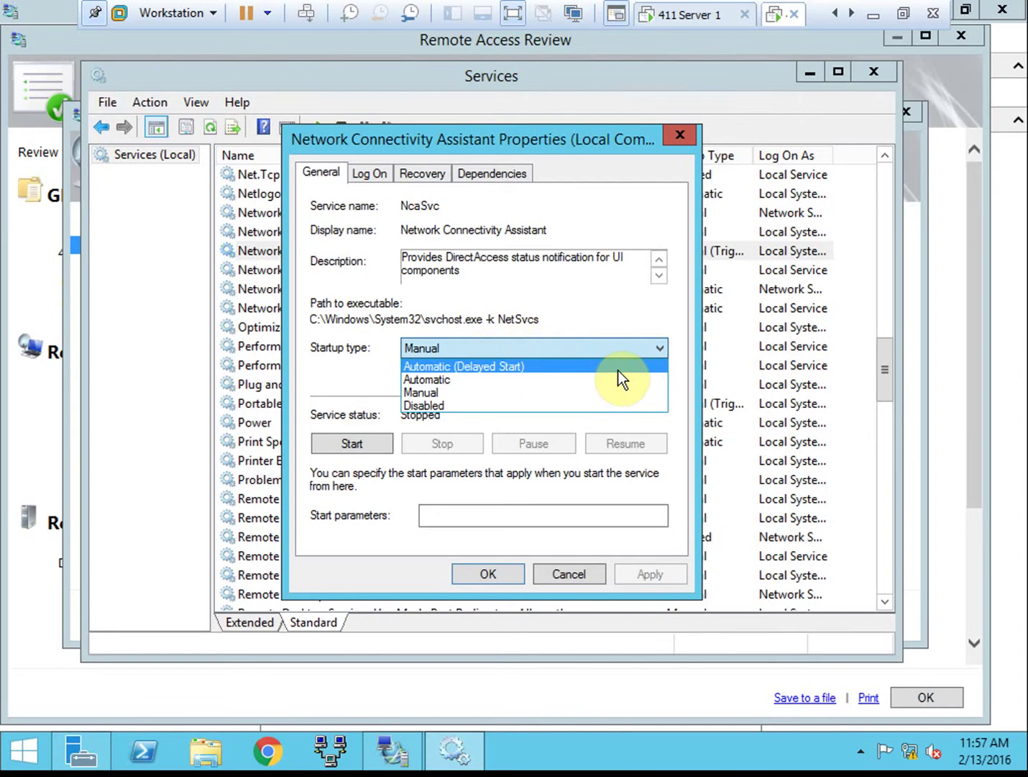
{"action": "left_click", "coordinate": [558, 573]}
{"action": "left_click", "coordinate": [559, 570]}
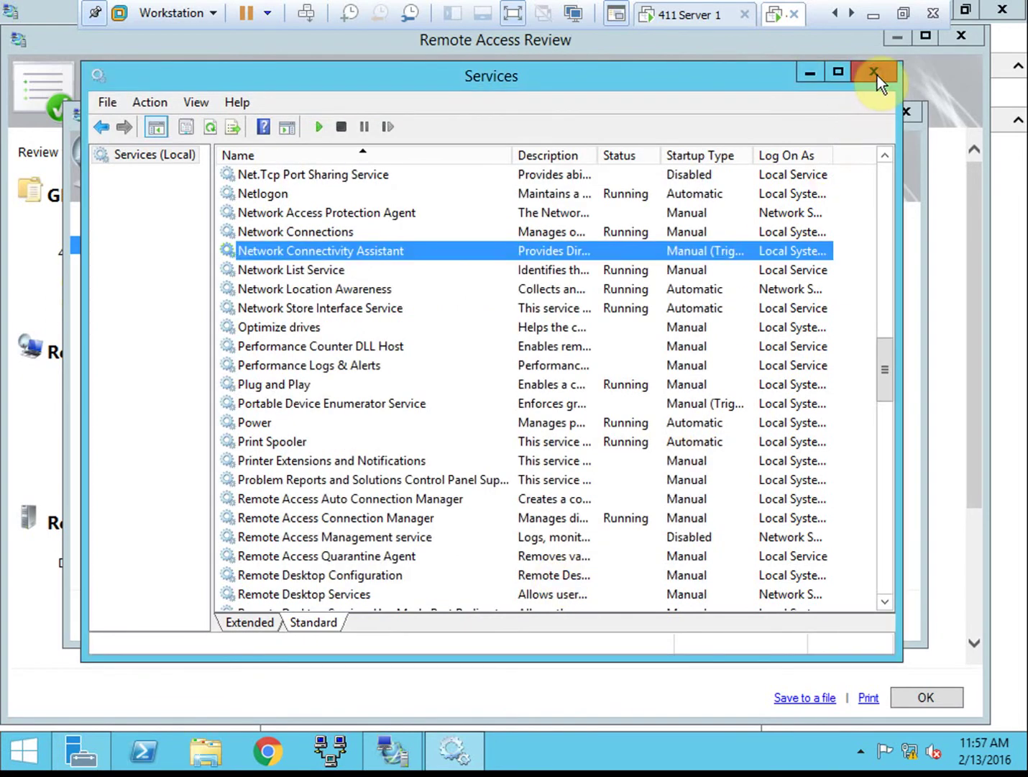
{"action": "left_click", "coordinate": [874, 72]}
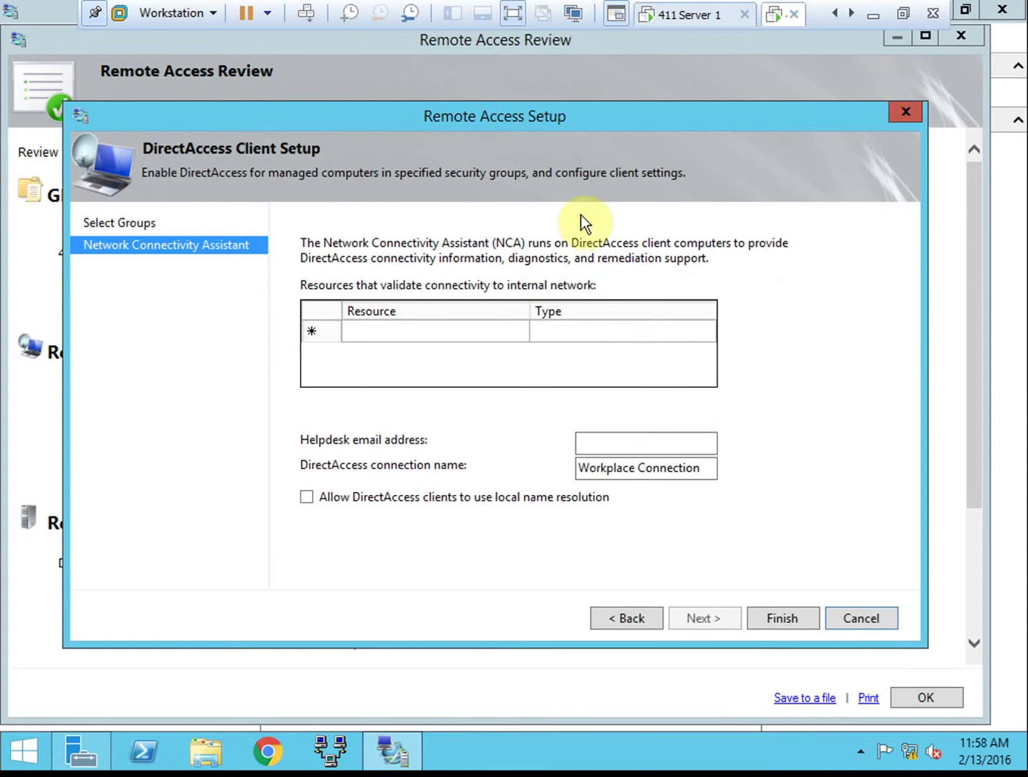
Step: Finish client setup and check the review's 203.0.113.2 address, 411Dom1.local suffix and DNS server
{"action": "left_click", "coordinate": [779, 620]}
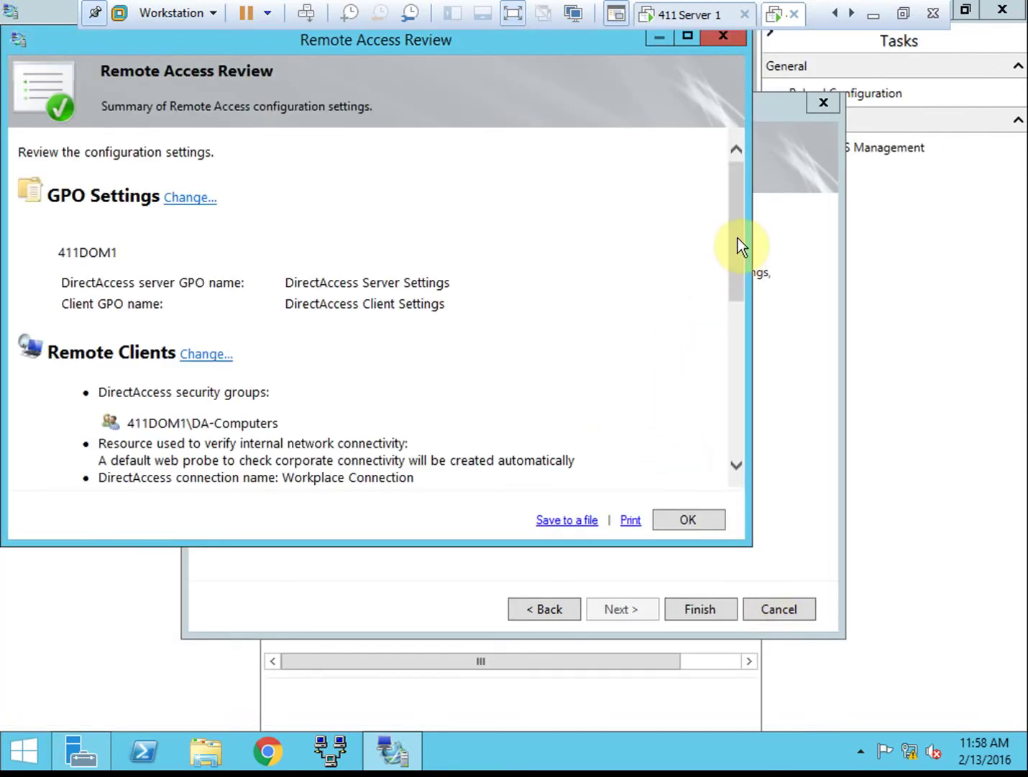
{"action": "left_click_drag", "start_coordinate": [737, 237], "coordinate": [727, 374]}
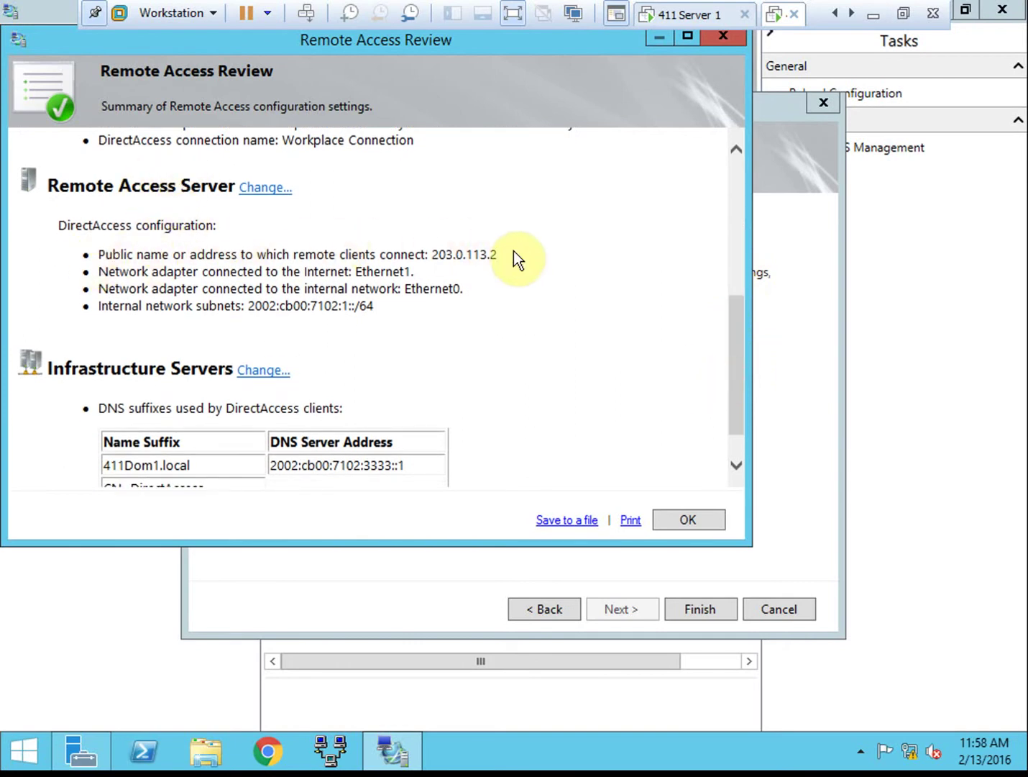
{"action": "left_click_drag", "start_coordinate": [510, 253], "coordinate": [435, 253]}
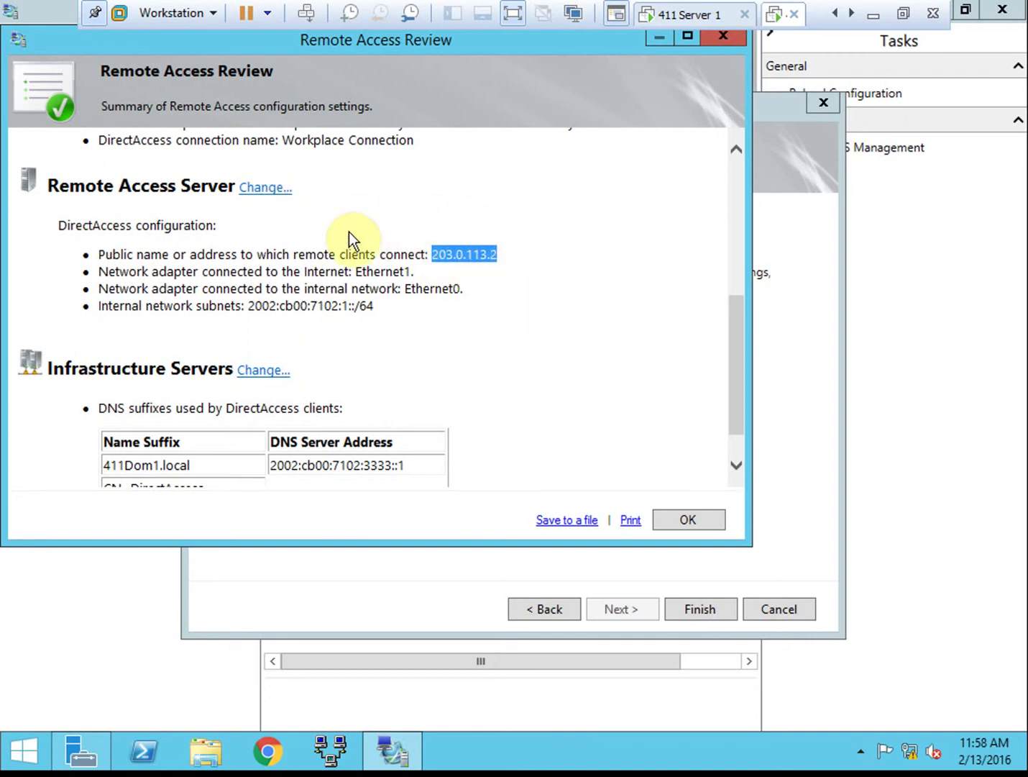
{"action": "left_click", "coordinate": [497, 333]}
{"action": "scroll", "coordinate": [502, 339], "scroll_direction": "down", "scroll_amount": 1}
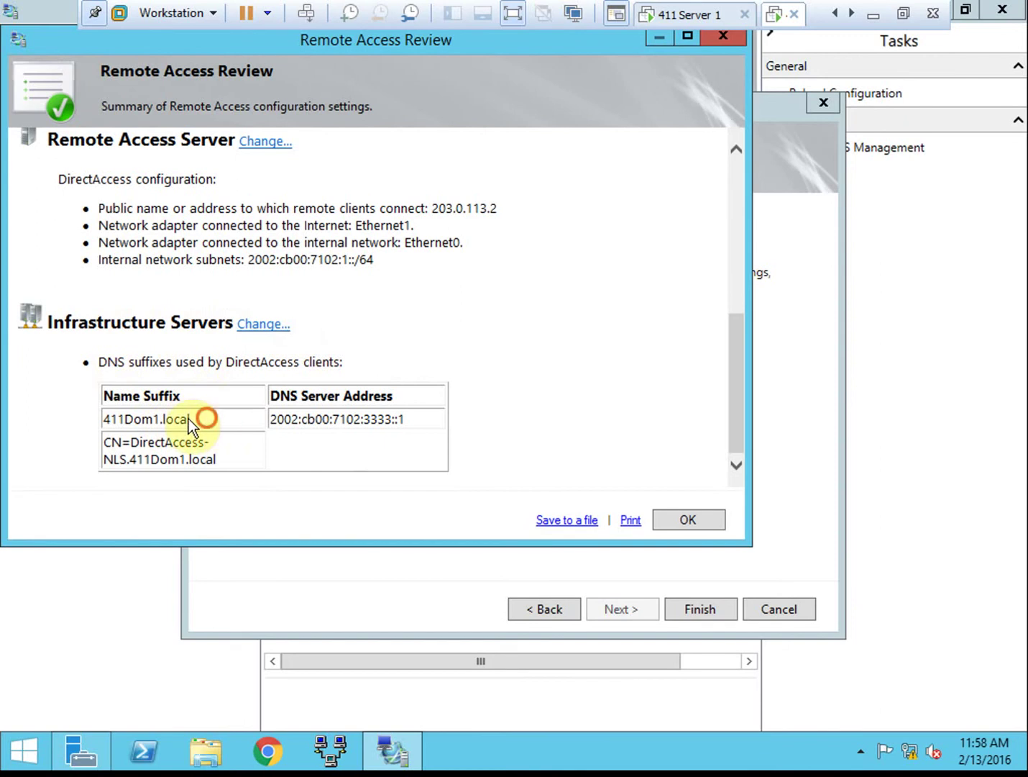
{"action": "left_click_drag", "start_coordinate": [190, 419], "coordinate": [80, 422]}
{"action": "left_click_drag", "start_coordinate": [417, 419], "coordinate": [270, 421]}
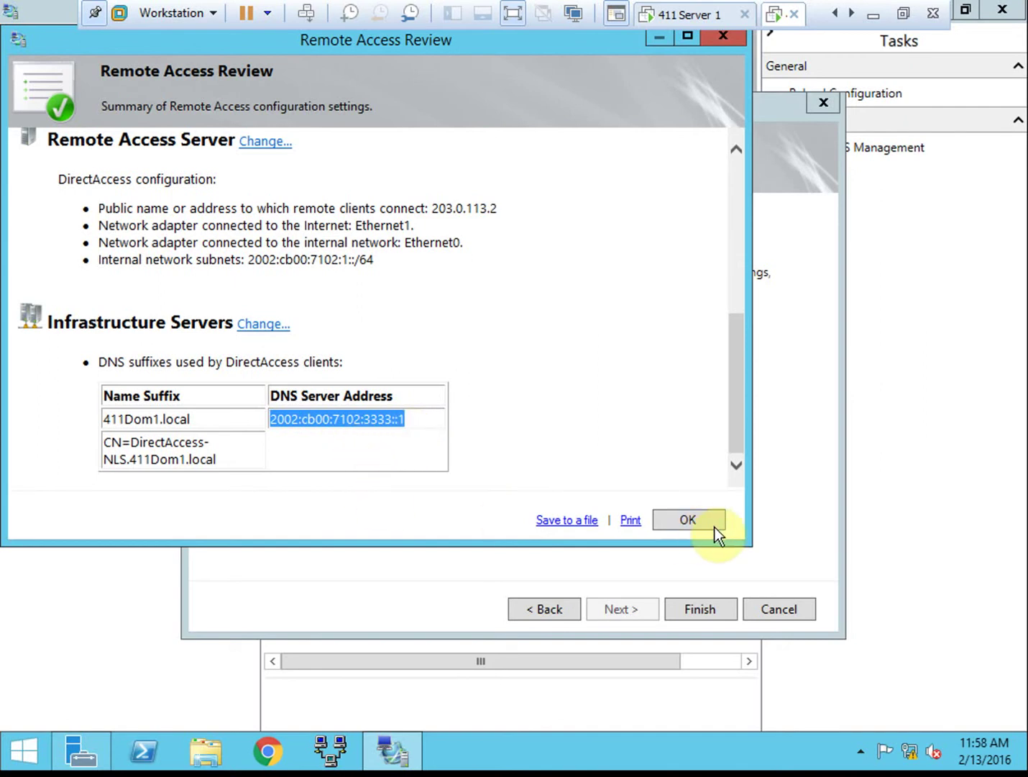
{"action": "left_click", "coordinate": [695, 522]}
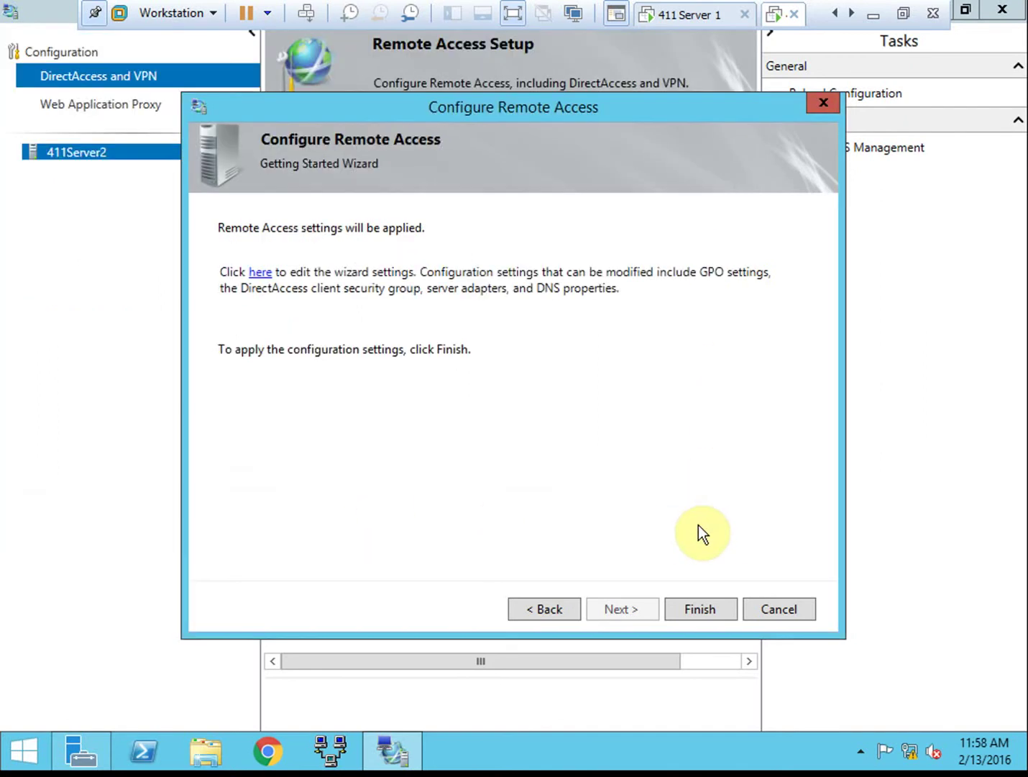
Step: Apply the Remote Access configuration and search the Start menu for Notepad
{"action": "left_click", "coordinate": [710, 608]}
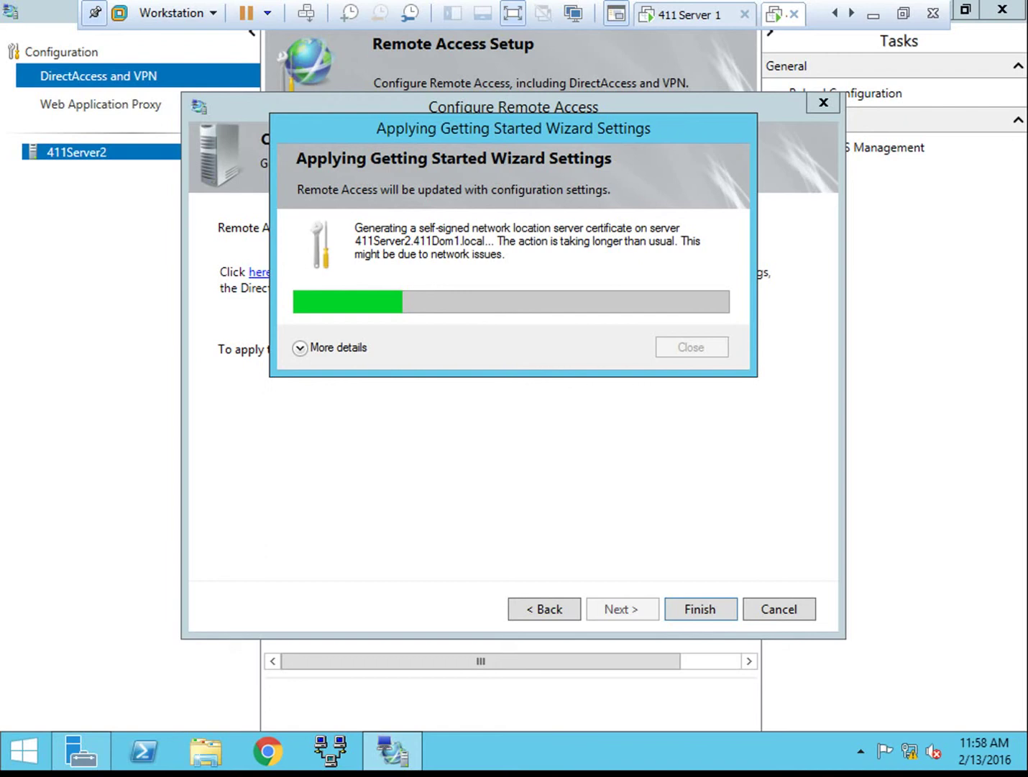
{"action": "left_click", "coordinate": [30, 749]}
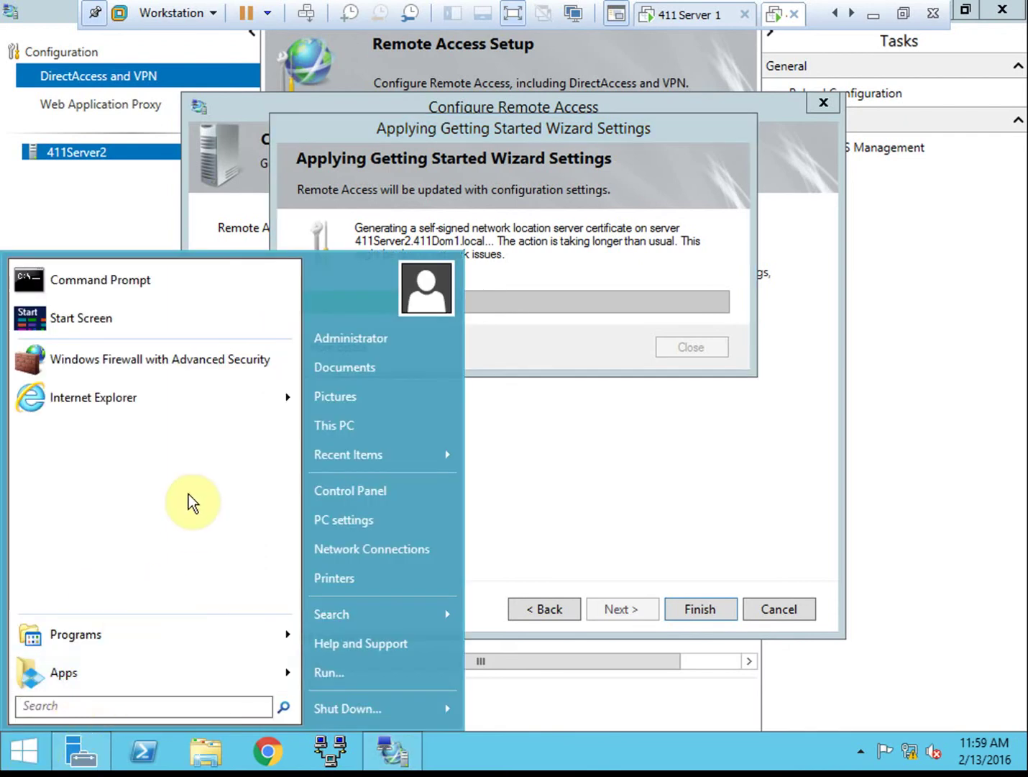
{"action": "type", "text": "notepoad"}
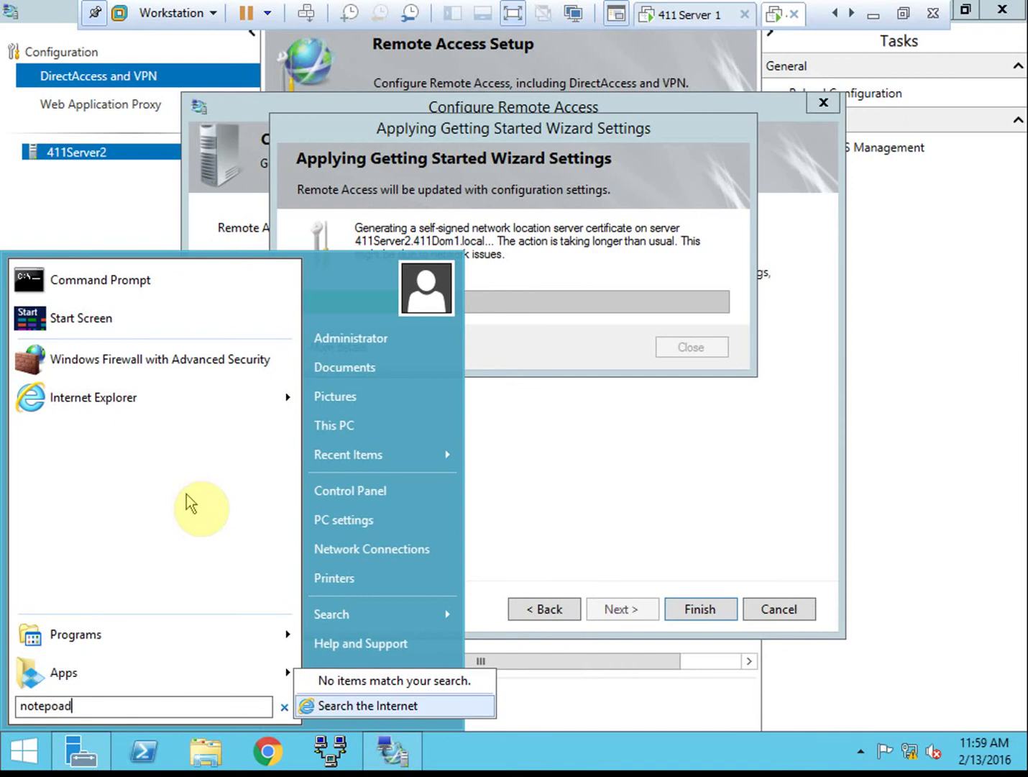
{"action": "key", "text": "BackSpace"}
{"action": "key", "text": "BackSpace"}
{"action": "key", "text": "BackSpace"}
Step: Launch Notepad, jot down Get-DAConnectionStatus, and close it without saving
{"action": "type", "text": "ad"}
{"action": "key", "text": "Return"}
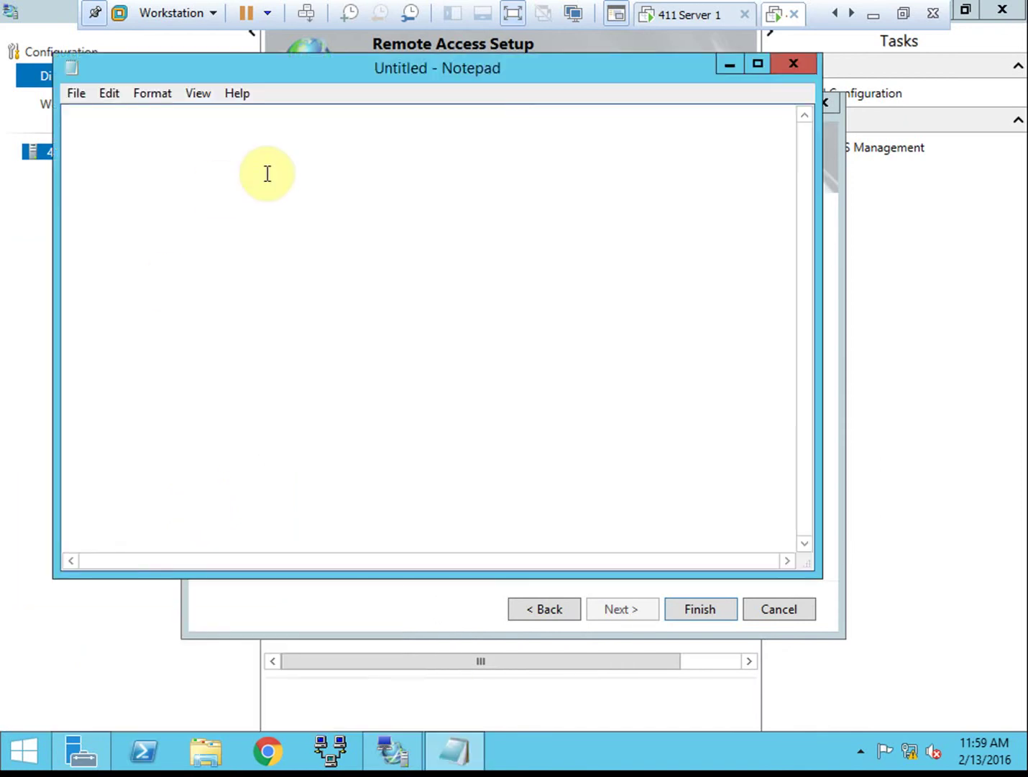
{"action": "left_click_drag", "start_coordinate": [462, 65], "coordinate": [559, 148]}
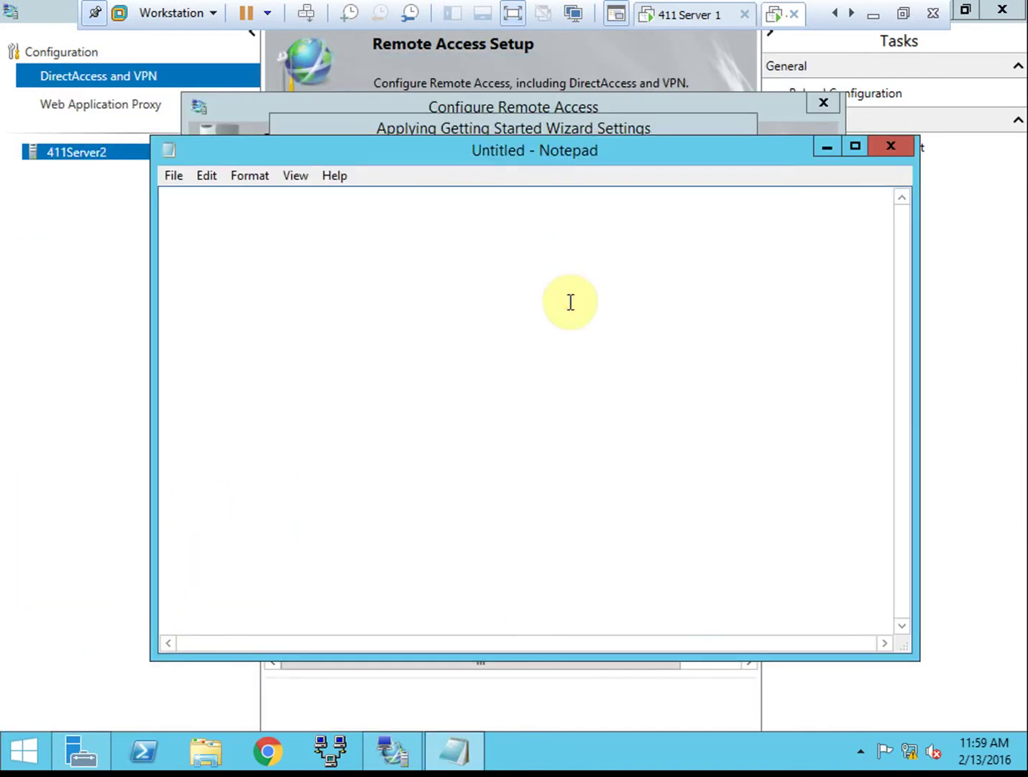
{"action": "type", "text": "Get-DA"}
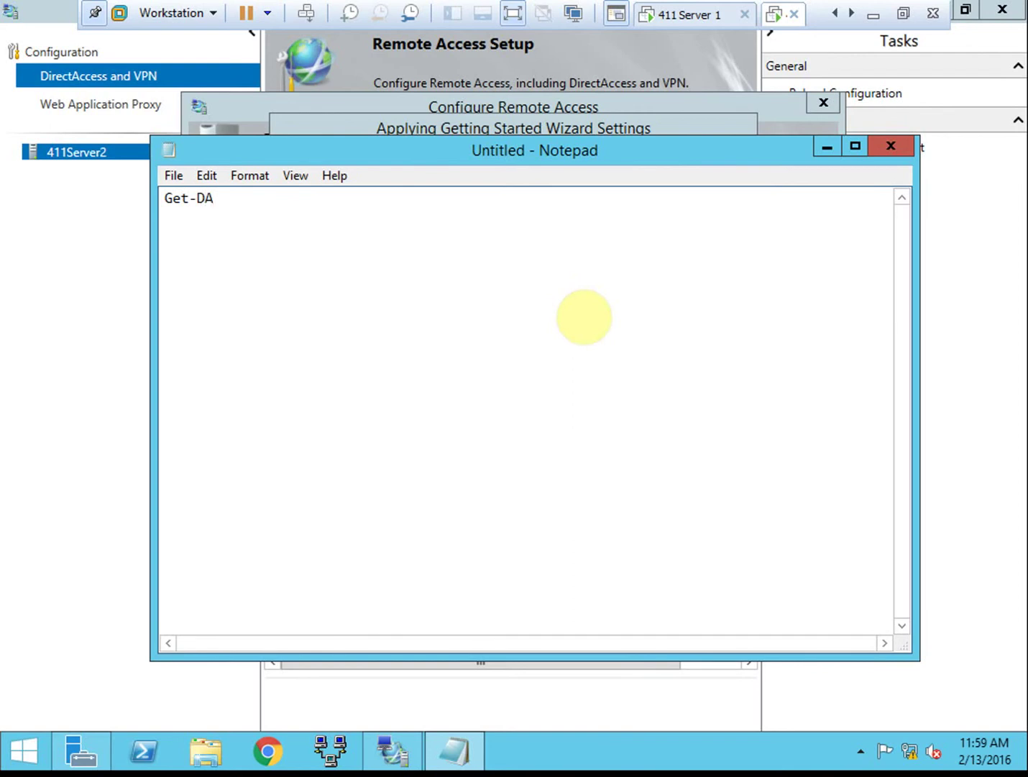
{"action": "type", "text": "ConnectionStat"}
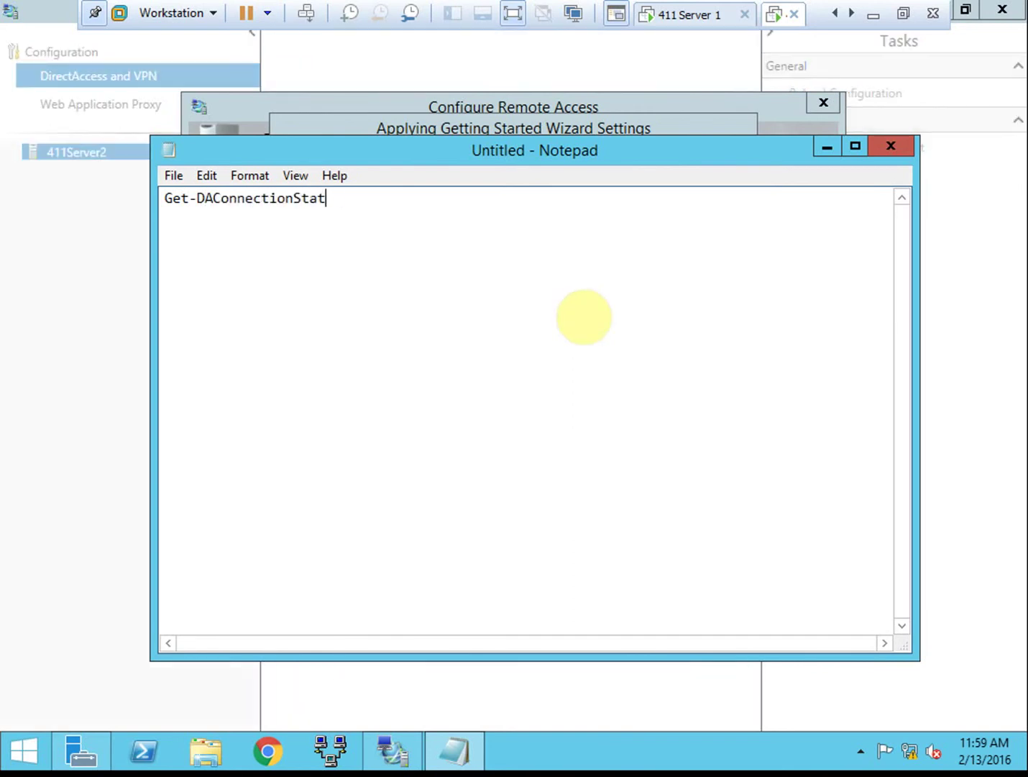
{"action": "type", "text": "us"}
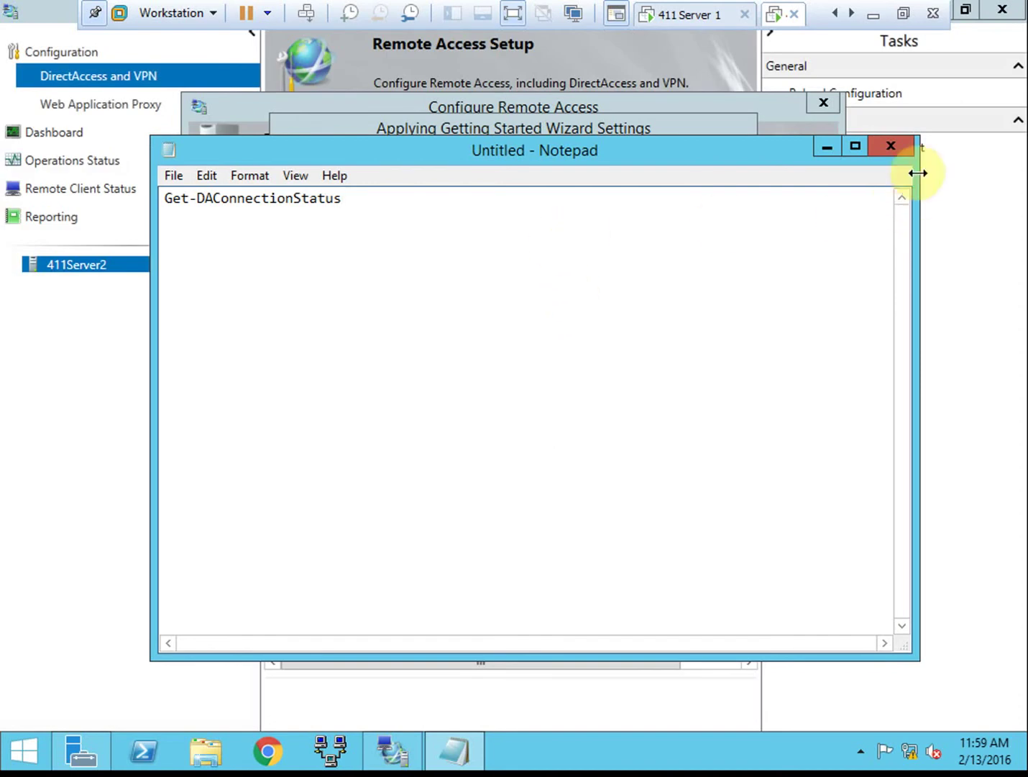
{"action": "left_click", "coordinate": [903, 145]}
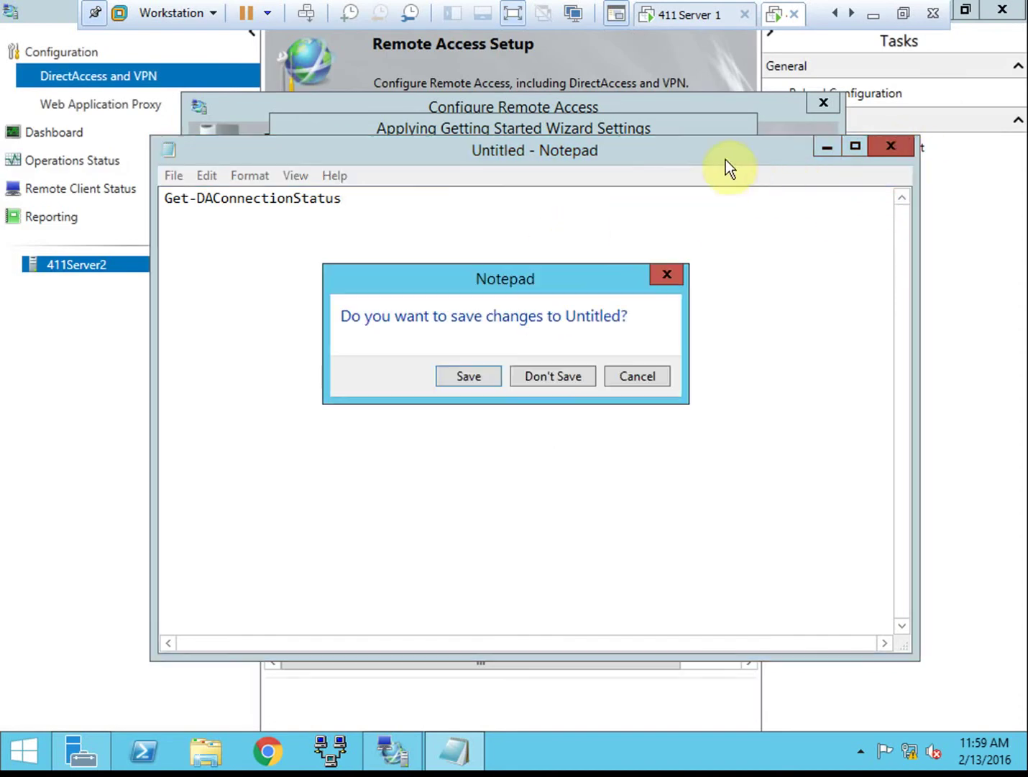
{"action": "left_click", "coordinate": [569, 379]}
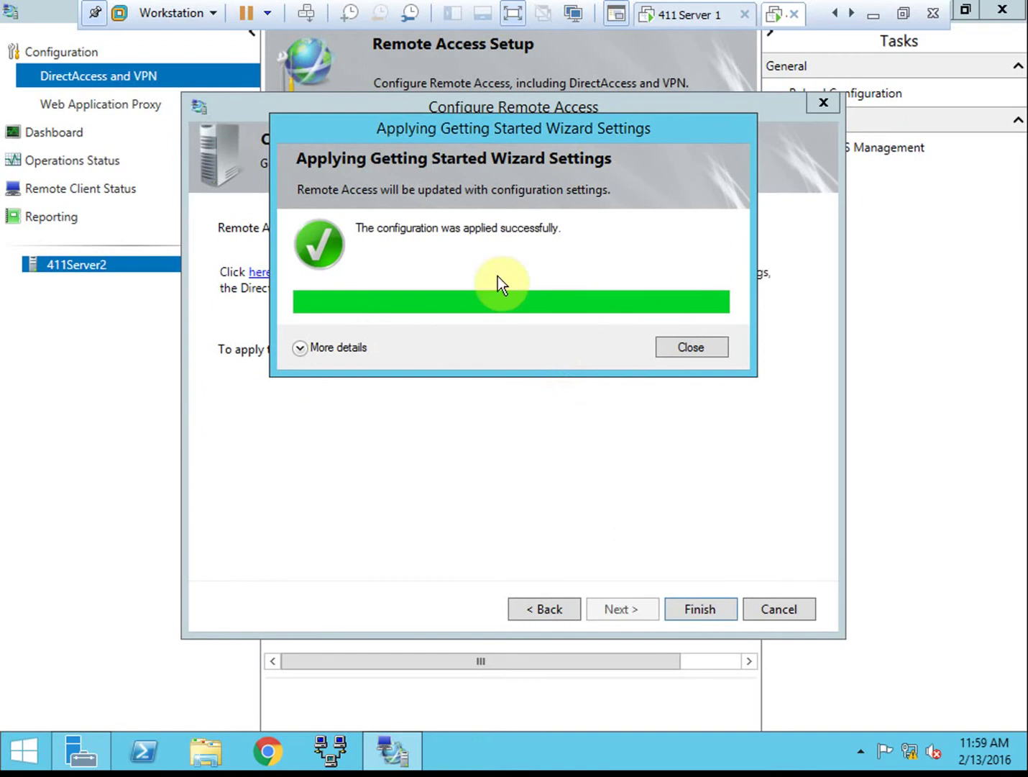
Step: Dismiss the applied report and revisit the client setup's Network Connectivity Assistant page without changes
{"action": "left_click", "coordinate": [698, 349]}
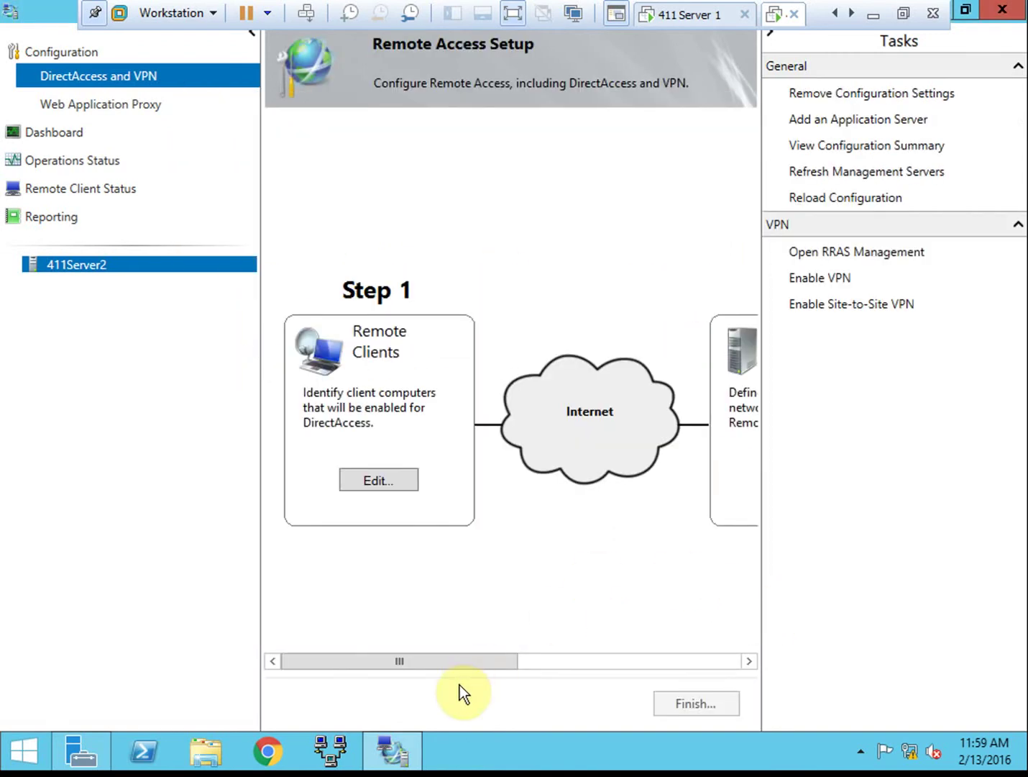
{"action": "left_click", "coordinate": [379, 481]}
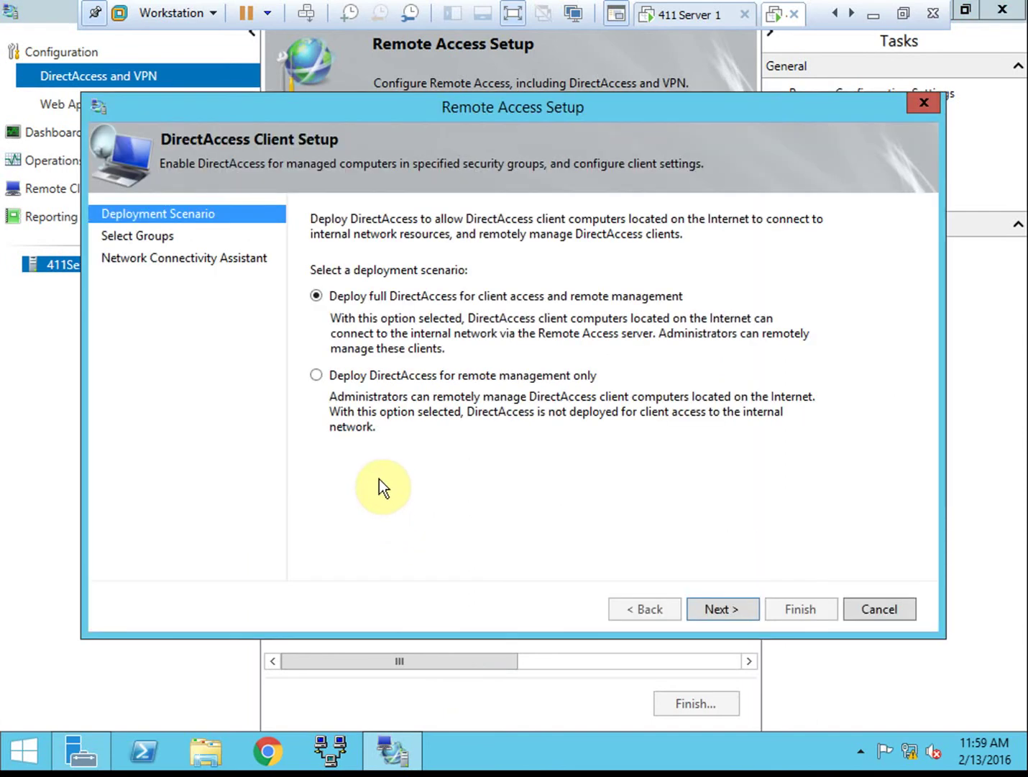
{"action": "left_click", "coordinate": [163, 257]}
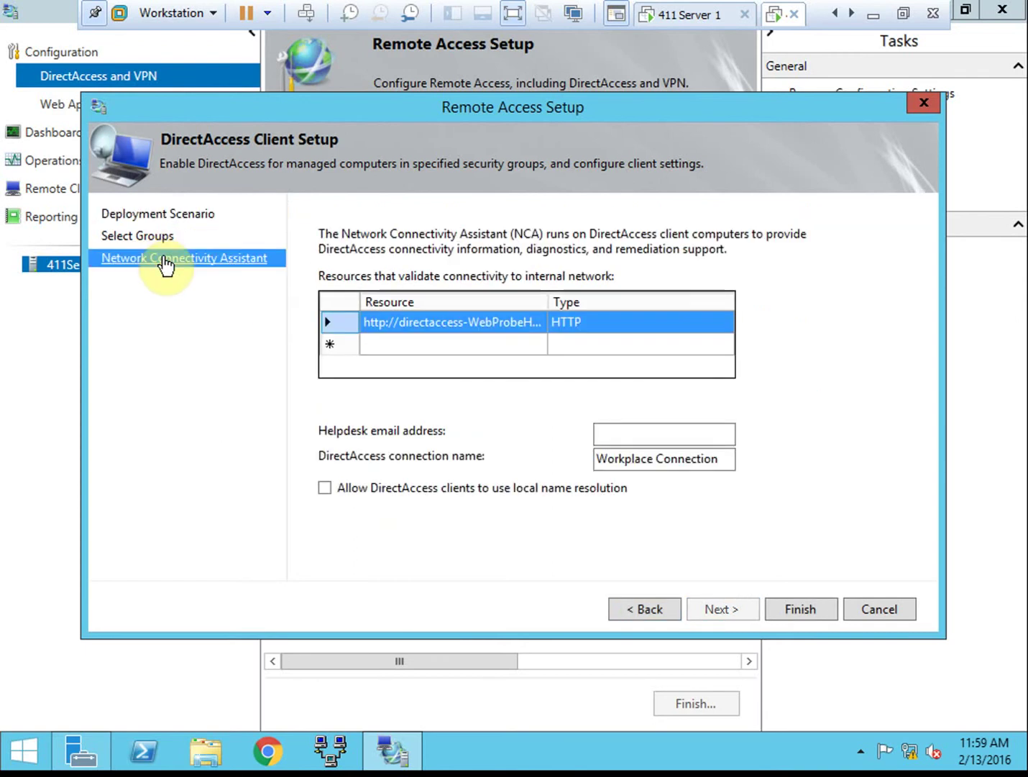
{"action": "left_click", "coordinate": [862, 609]}
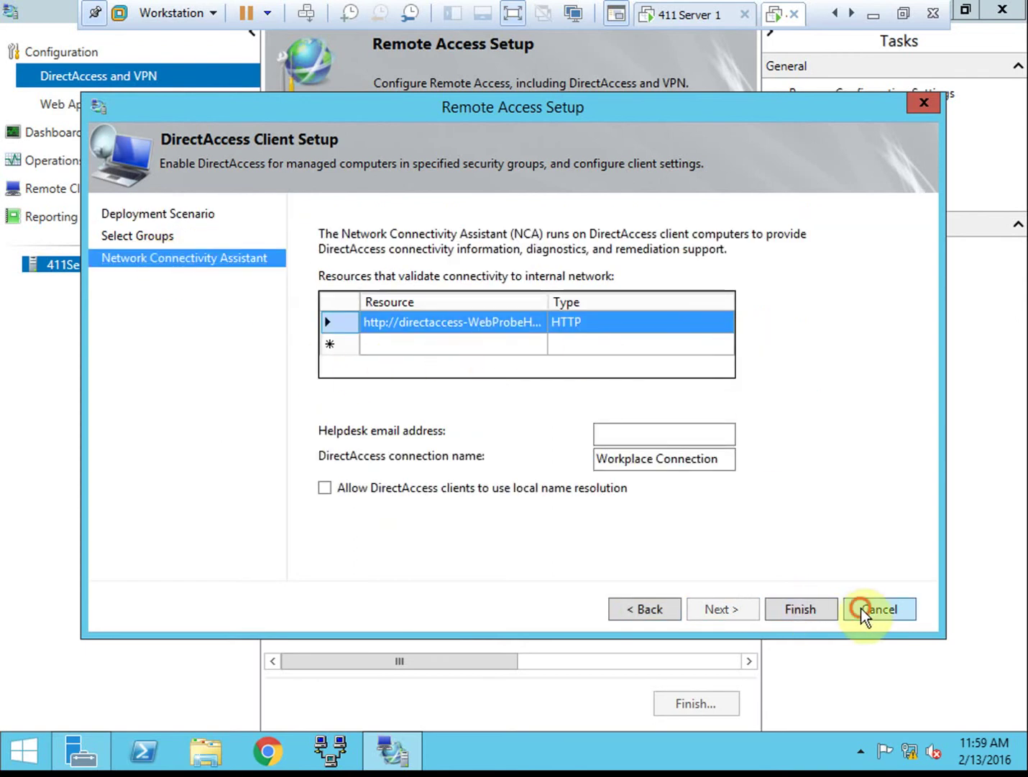
{"action": "left_click", "coordinate": [619, 450]}
Step: Open the Remote Access Server Setup wizard from Step 2 for editing
{"action": "left_click", "coordinate": [497, 660]}
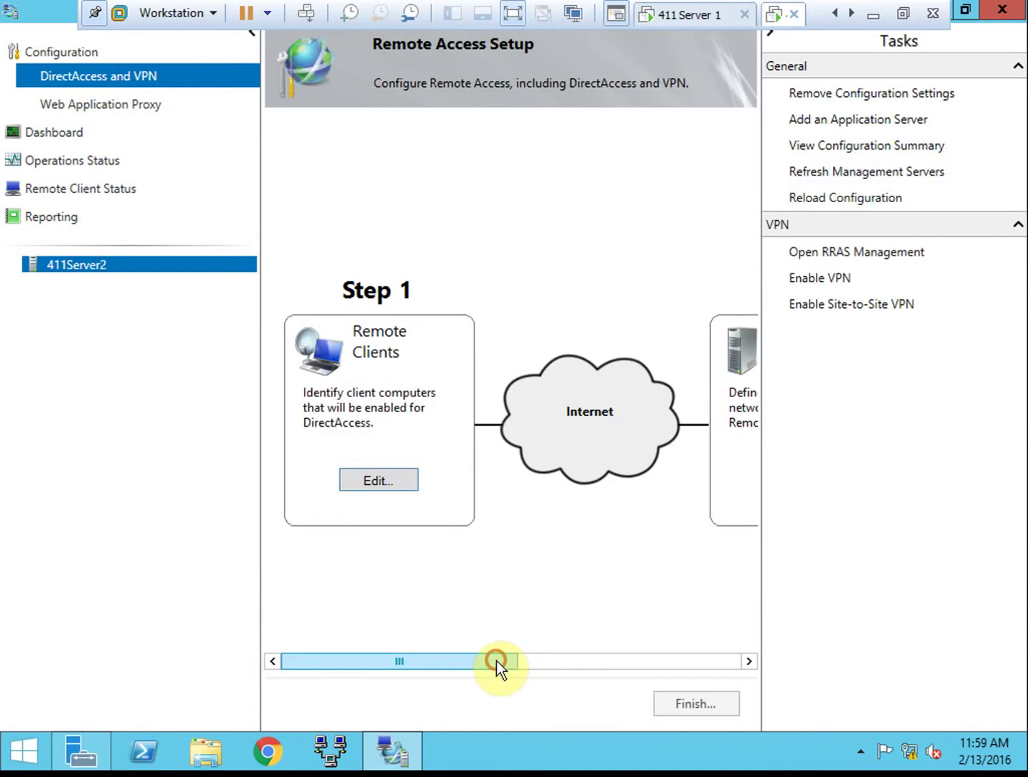
{"action": "left_click_drag", "start_coordinate": [496, 661], "coordinate": [603, 658]}
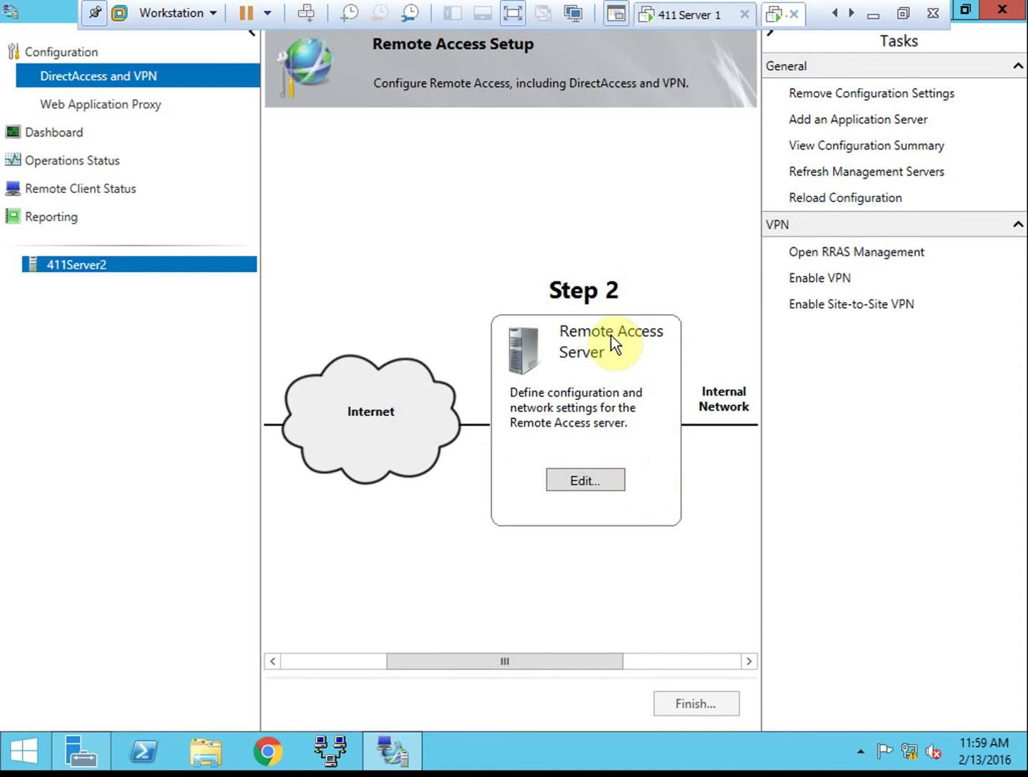
{"action": "left_click", "coordinate": [592, 485]}
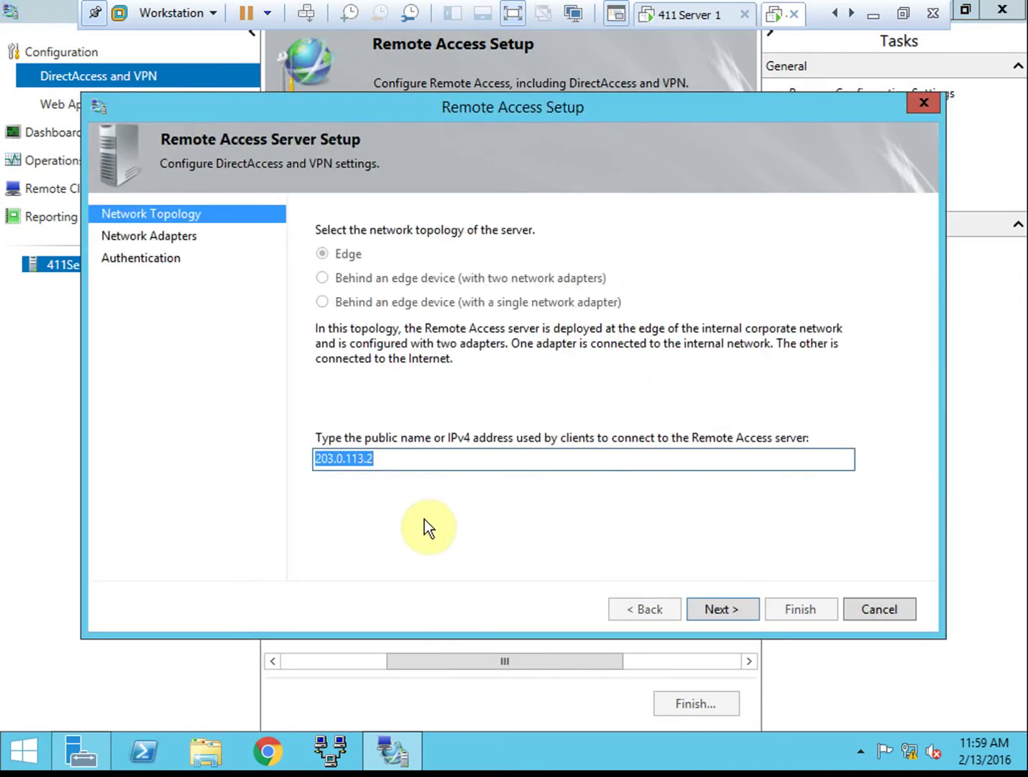
Step: Retype the public address back to 203.0.113.2 and cancel the server wizard without changes
{"action": "left_click", "coordinate": [432, 459]}
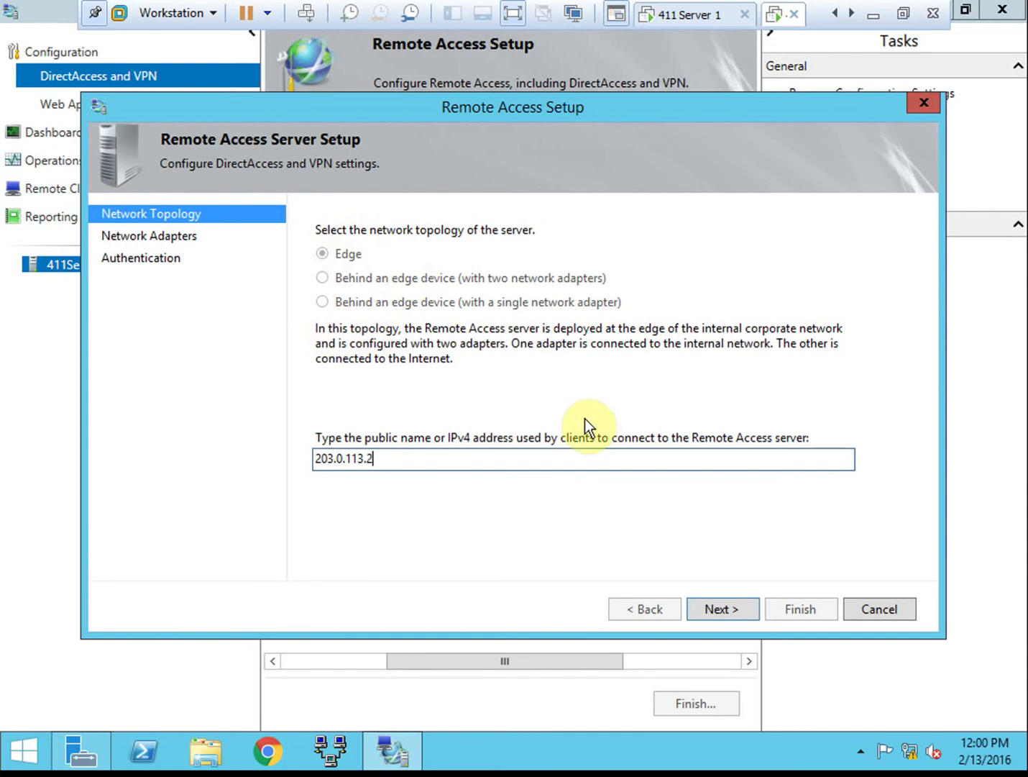
{"action": "left_click", "coordinate": [387, 455]}
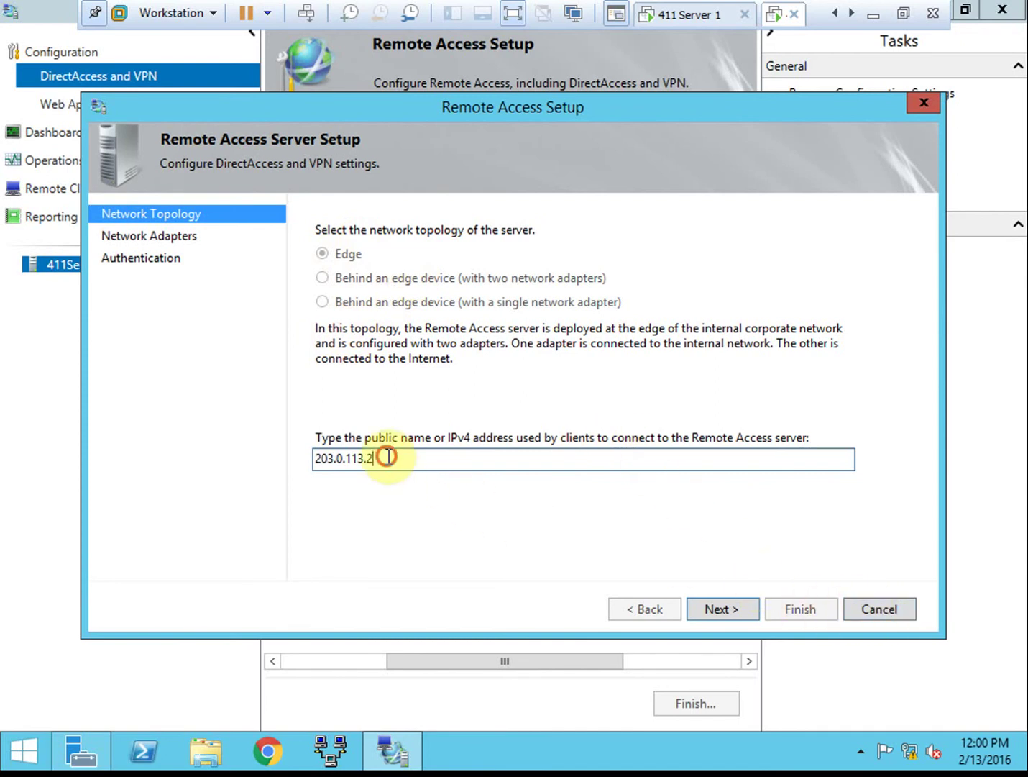
{"action": "key", "text": "BackSpace"}
{"action": "type", "text": "1"}
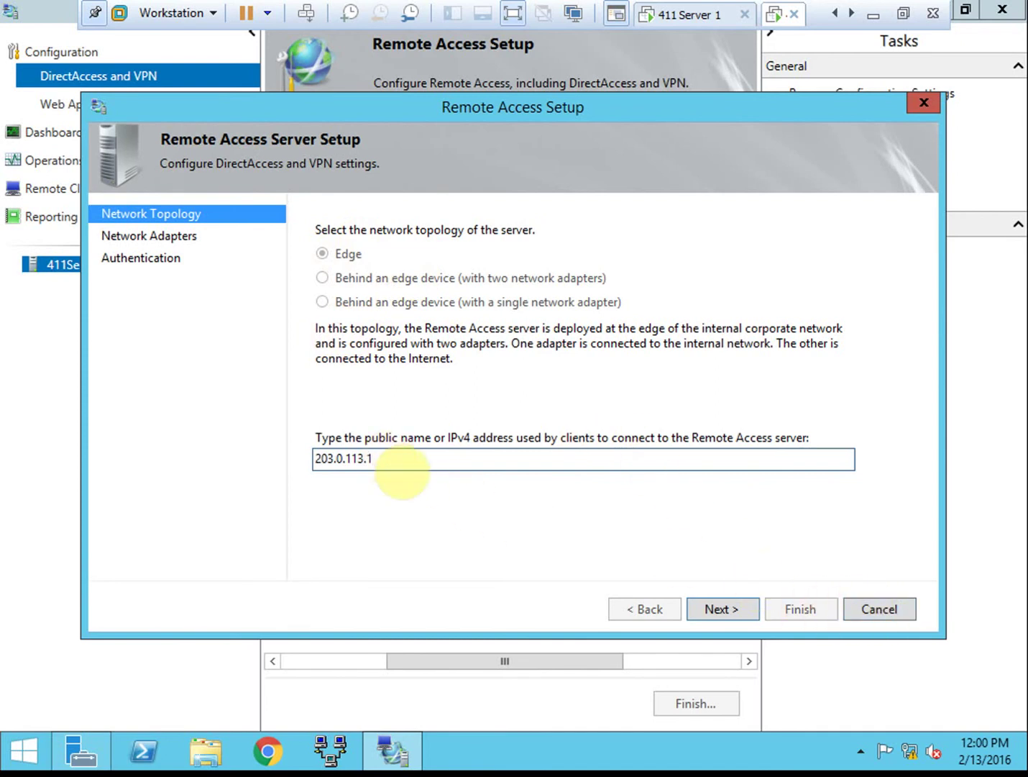
{"action": "key", "text": "BackSpace"}
{"action": "type", "text": "2"}
{"action": "left_click", "coordinate": [880, 607]}
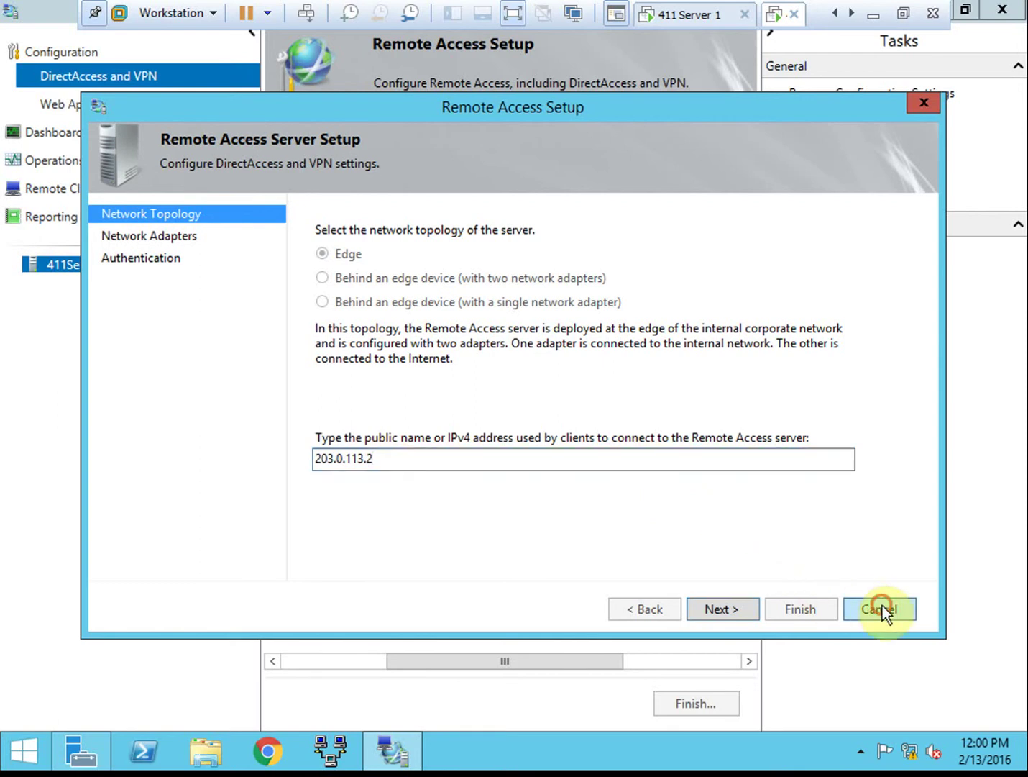
{"action": "left_click", "coordinate": [620, 443]}
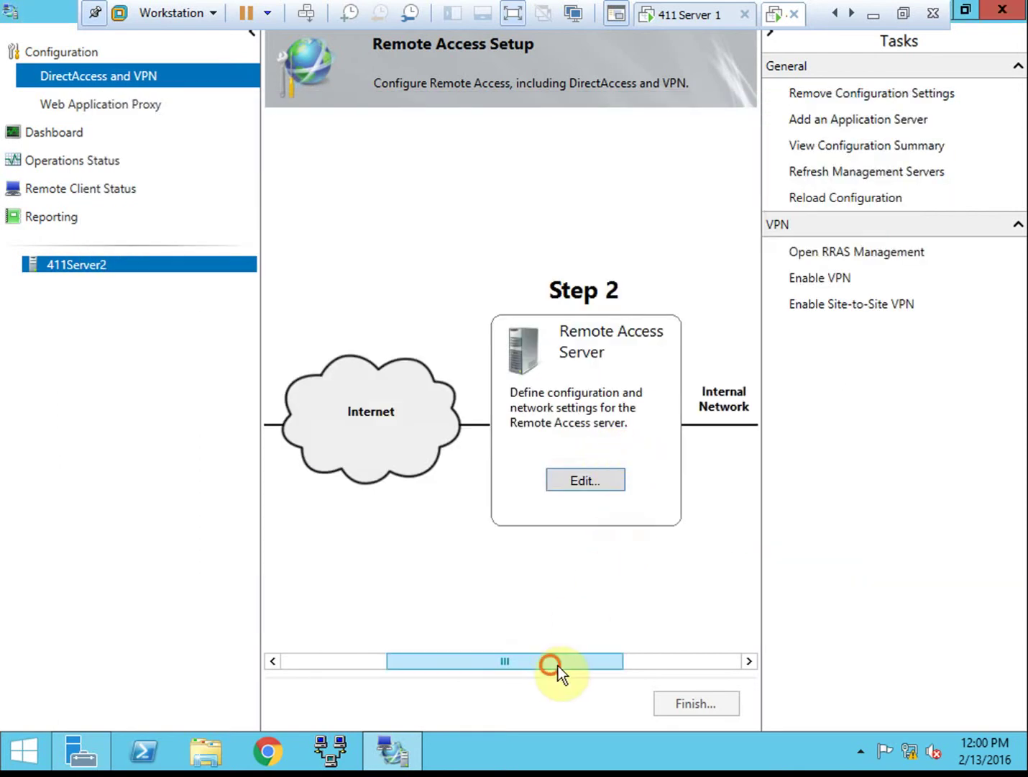
{"action": "left_click_drag", "start_coordinate": [558, 665], "coordinate": [701, 650]}
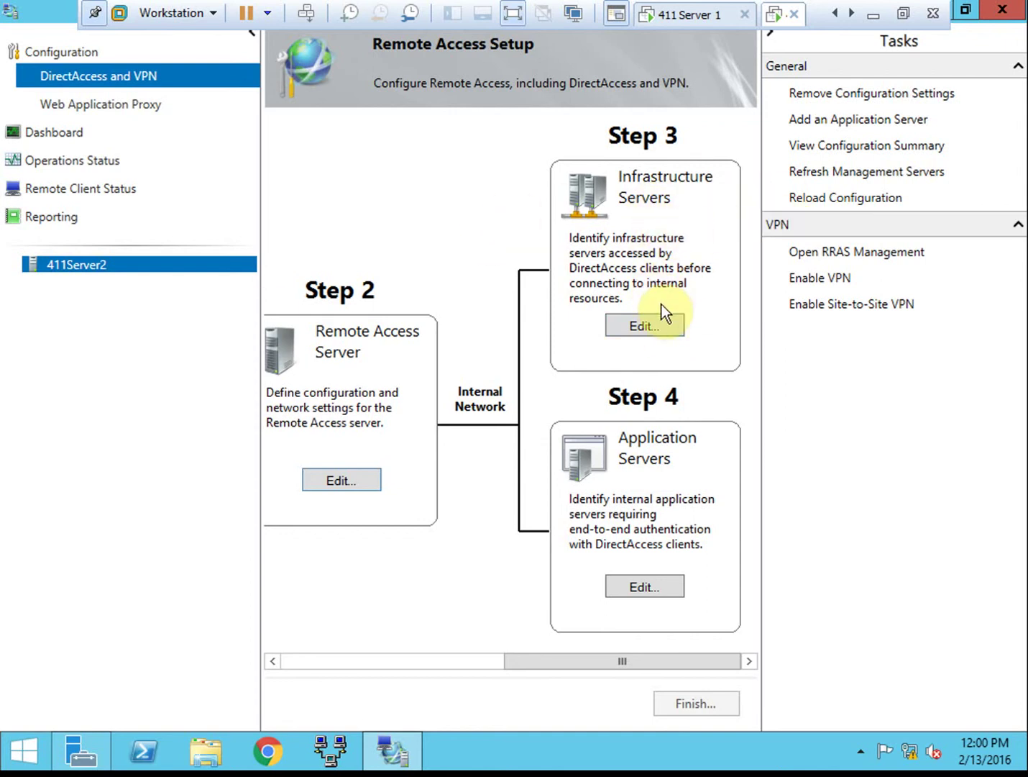
{"action": "left_click", "coordinate": [644, 326]}
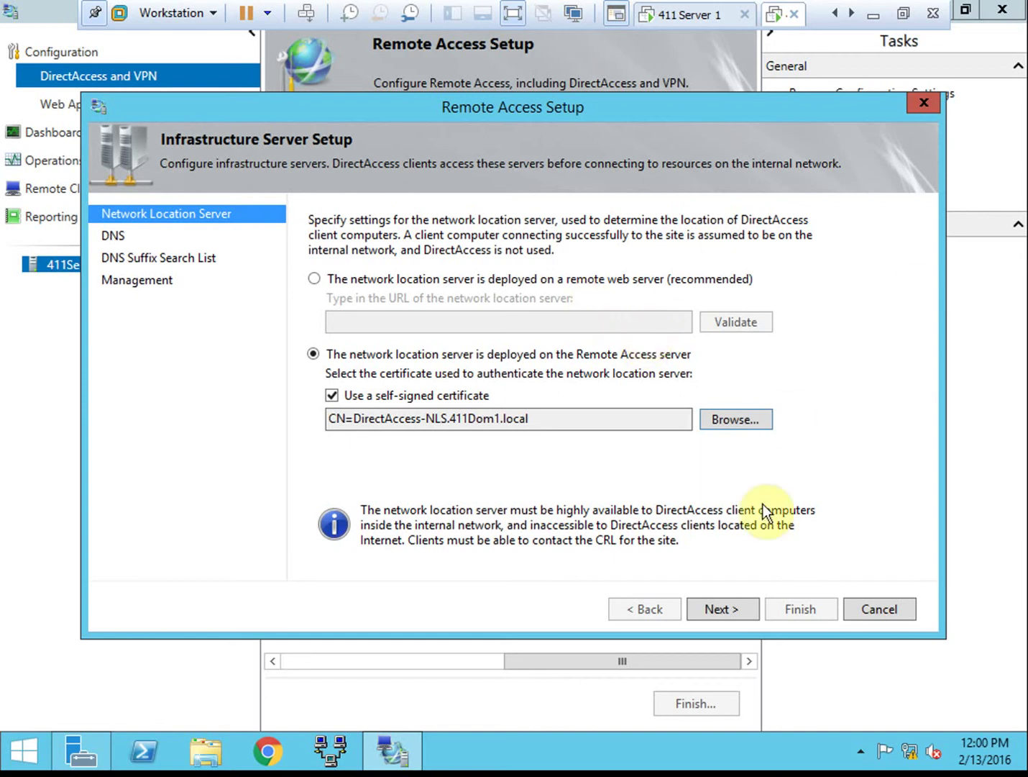
{"action": "left_click", "coordinate": [886, 608]}
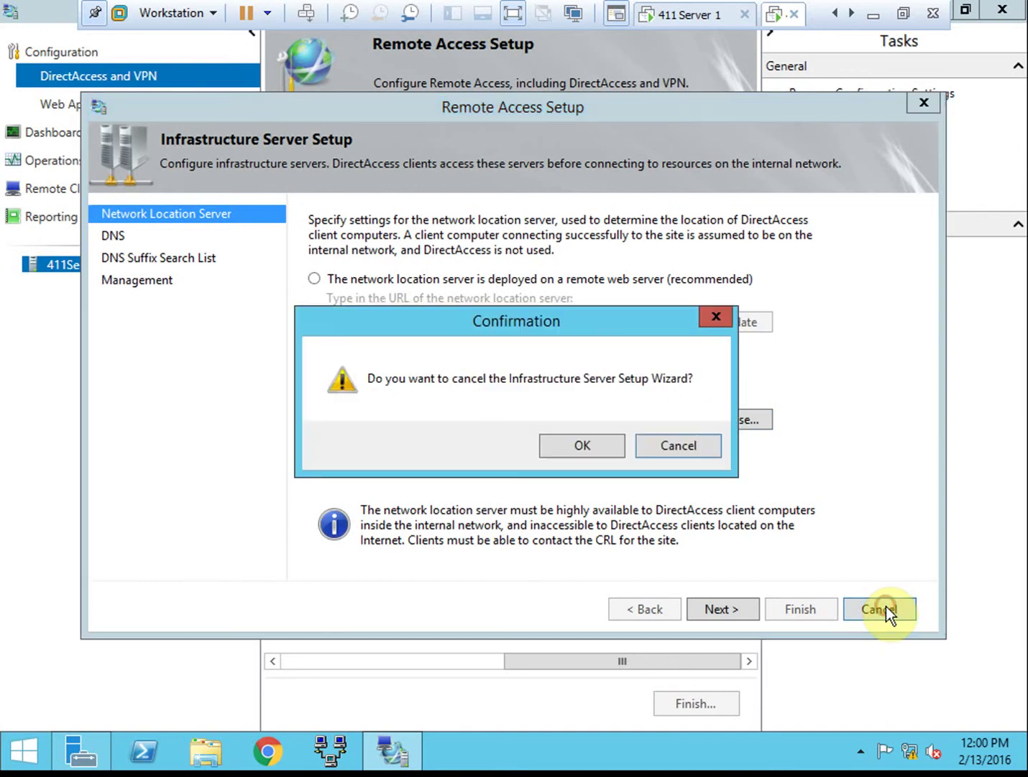
{"action": "left_click", "coordinate": [581, 443]}
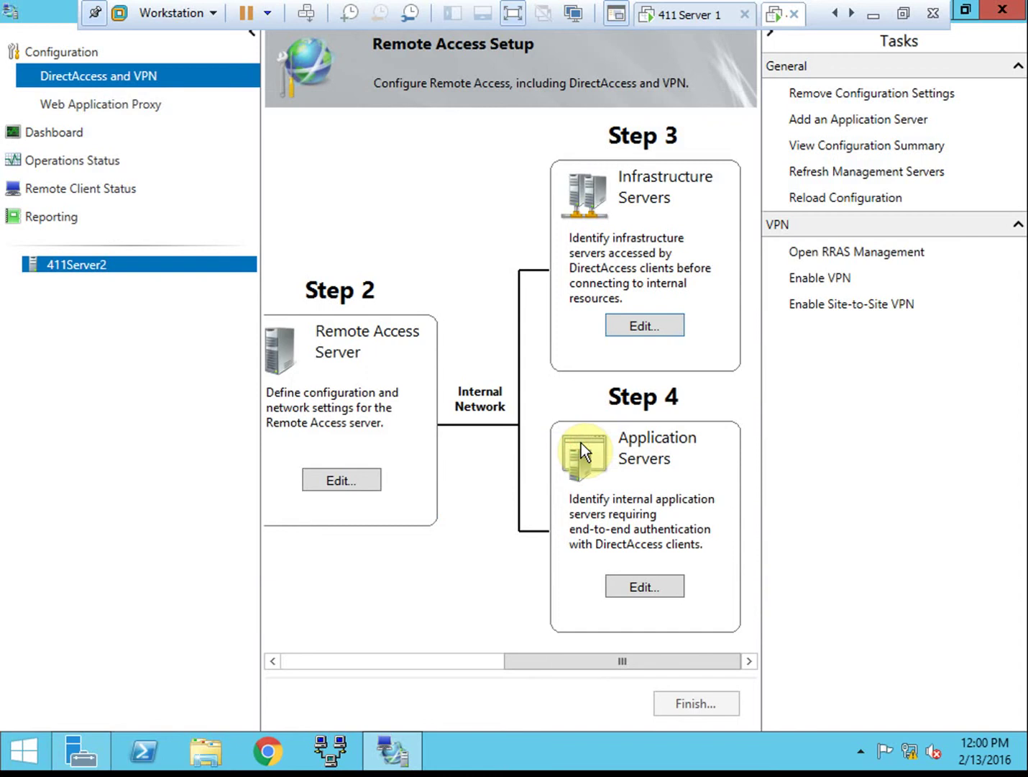
Step: Check the Dashboard's successful distribution report, then switch to Operations Status
{"action": "left_click", "coordinate": [60, 138]}
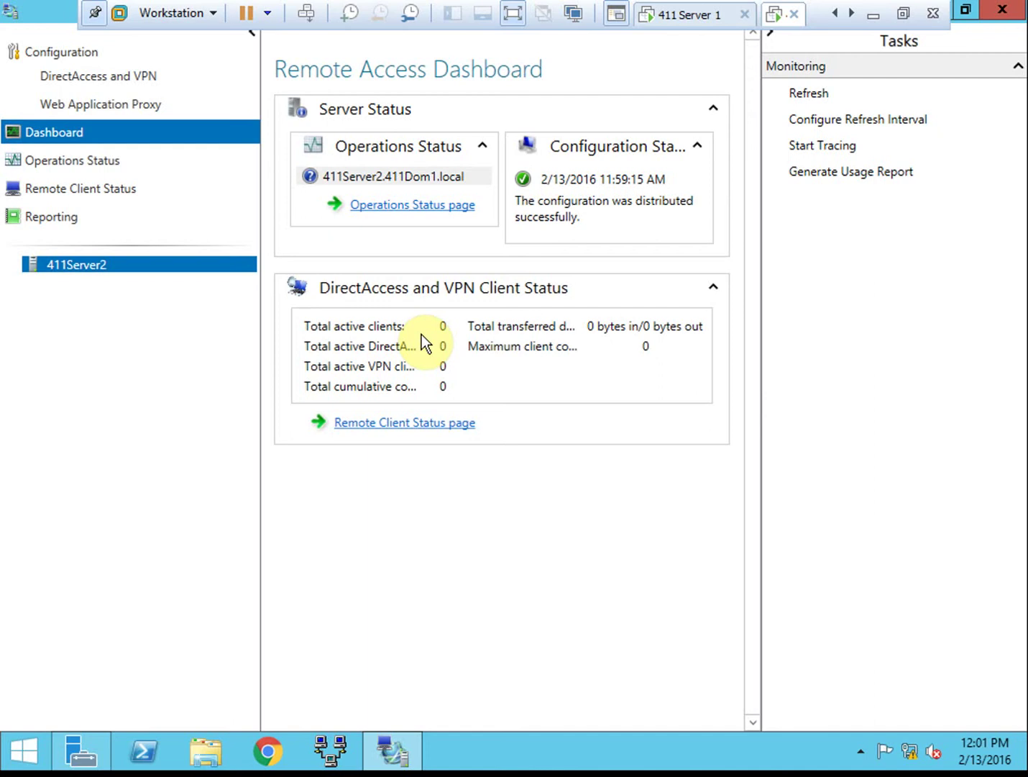
{"action": "left_click", "coordinate": [63, 162]}
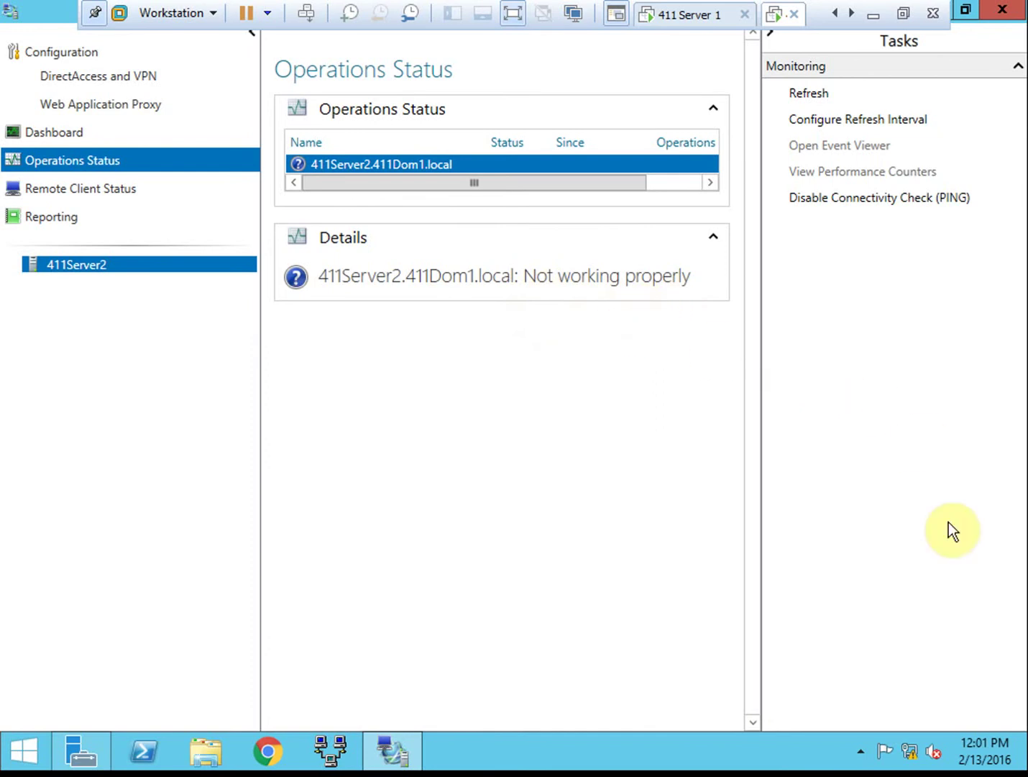
Step: Let Operations Status load and select the 411Server2.411Dom1.local 'Not working properly' entry
{"action": "mouse_move", "coordinate": [915, 758]}
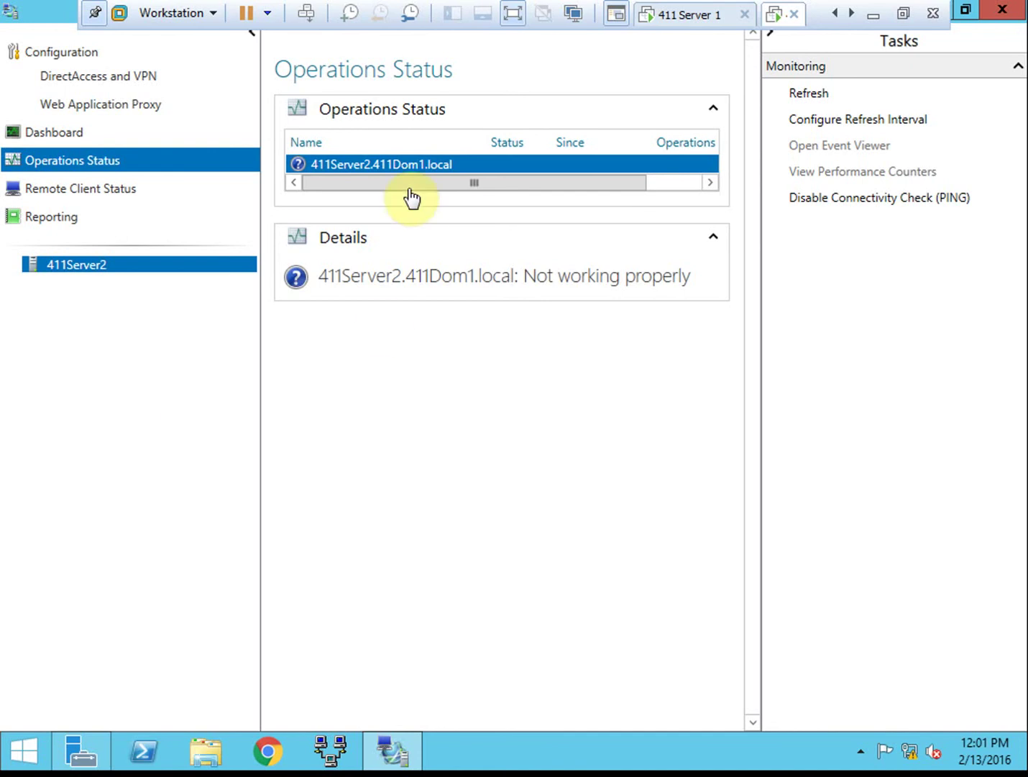
{"action": "left_click", "coordinate": [569, 198]}
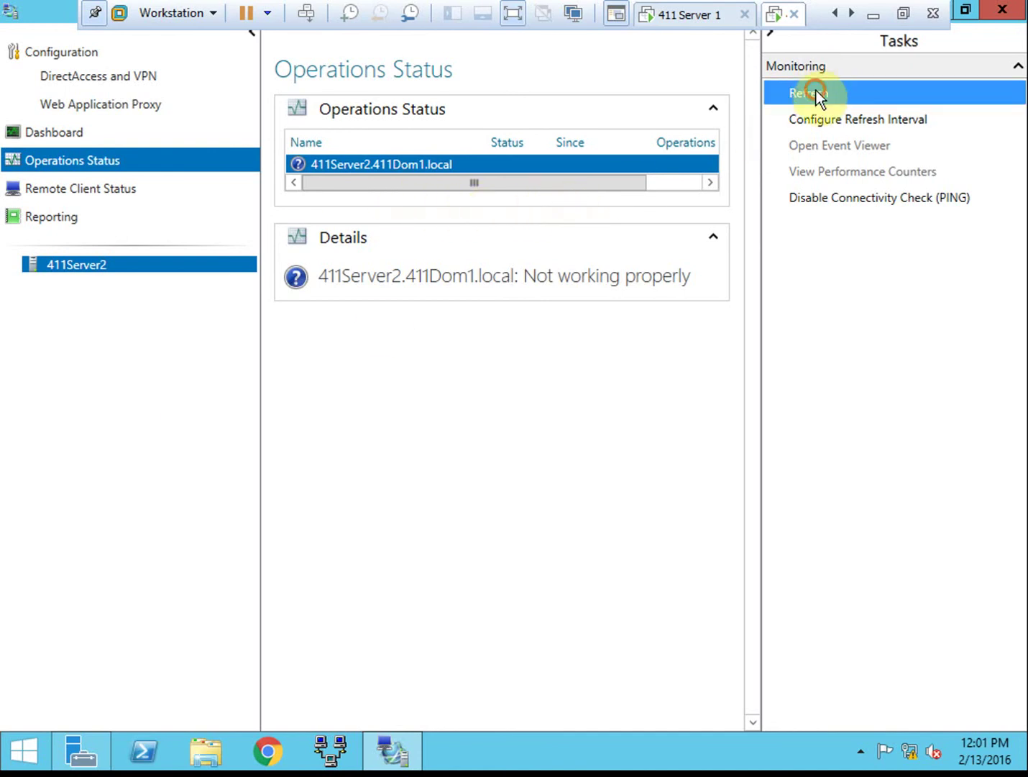
Step: Refresh Operations Status and view the network location server's status details
{"action": "left_click", "coordinate": [816, 91]}
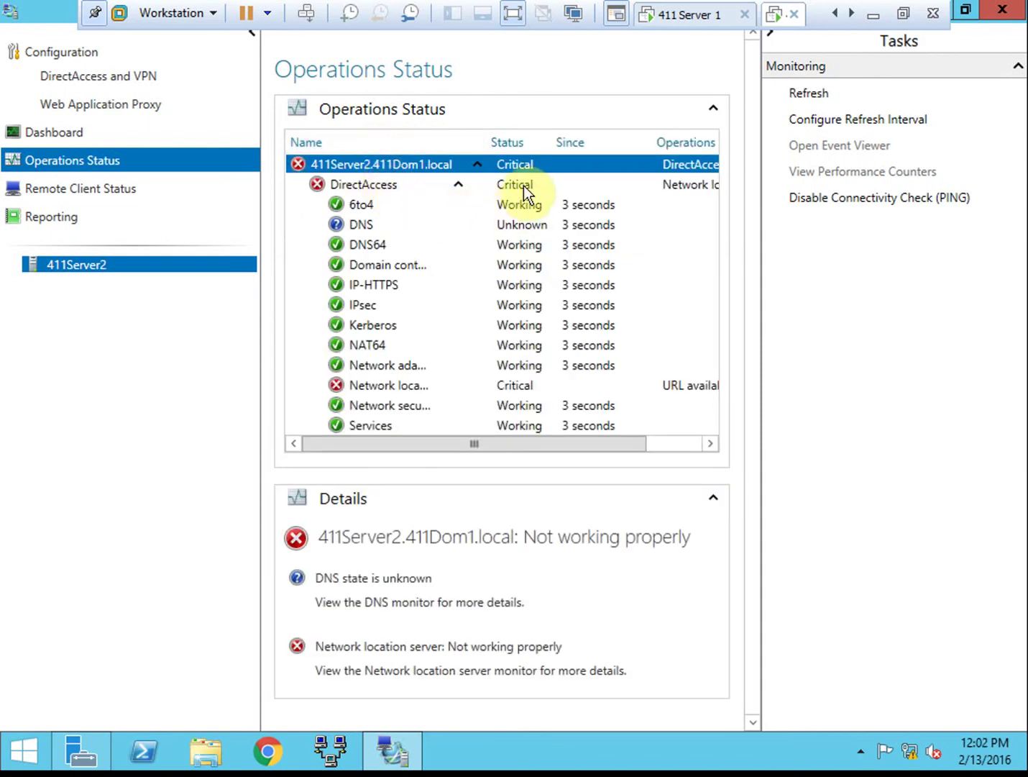
{"action": "left_click", "coordinate": [407, 385]}
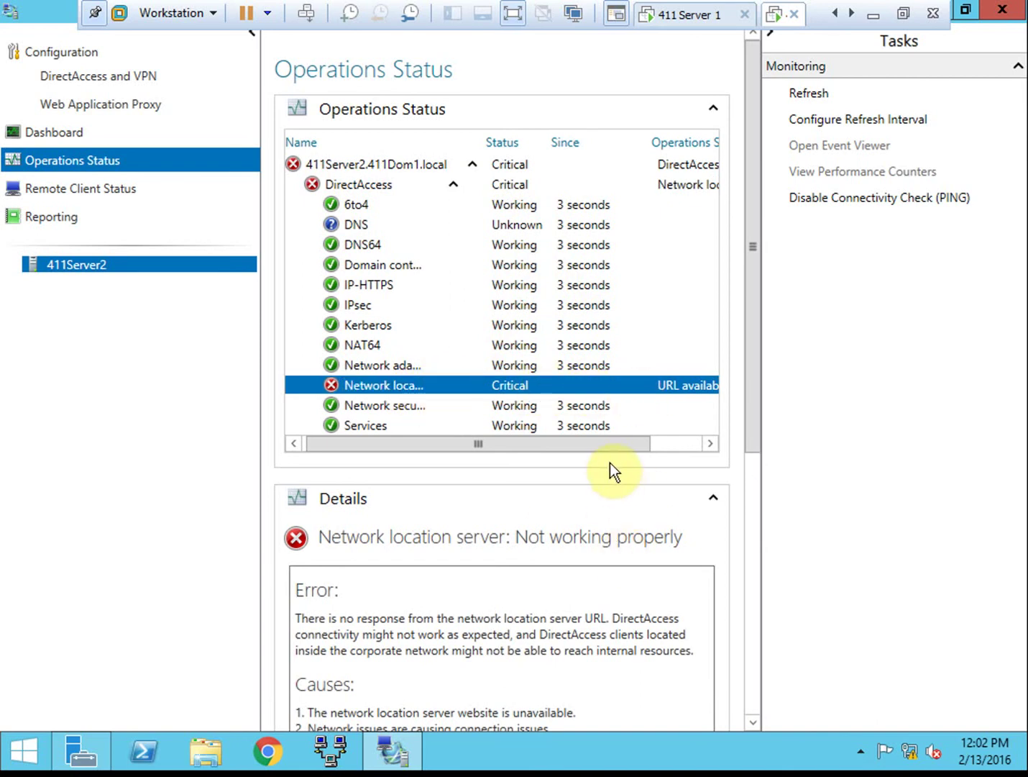
{"action": "left_click_drag", "start_coordinate": [608, 443], "coordinate": [683, 449]}
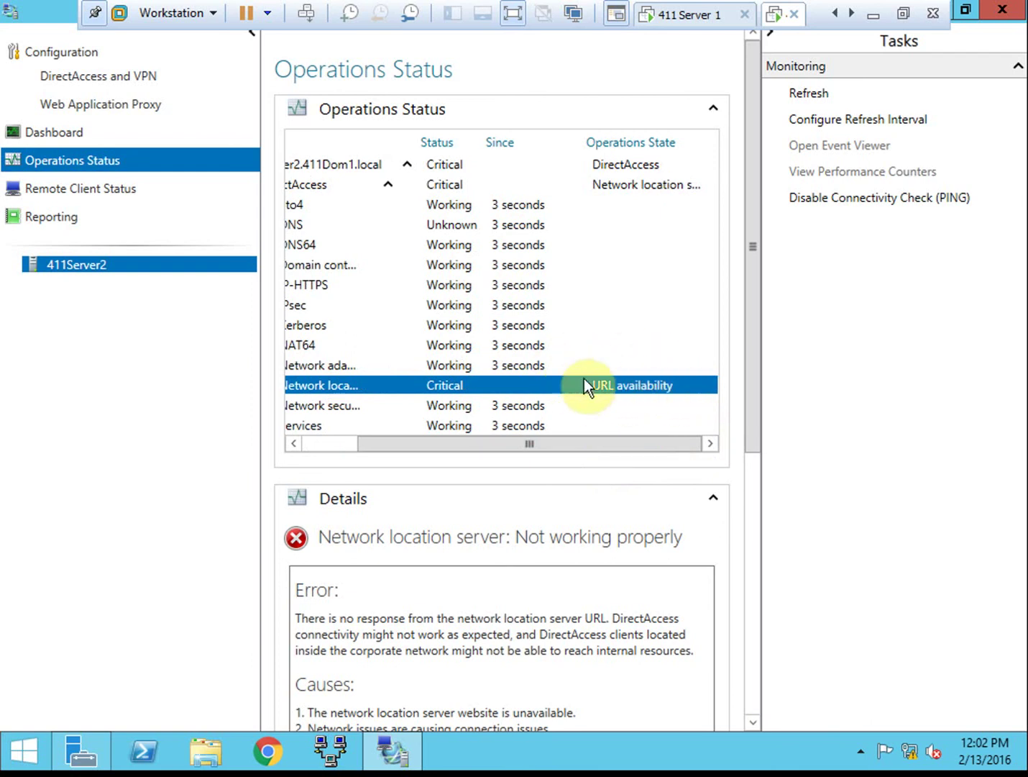
{"action": "left_click", "coordinate": [328, 442]}
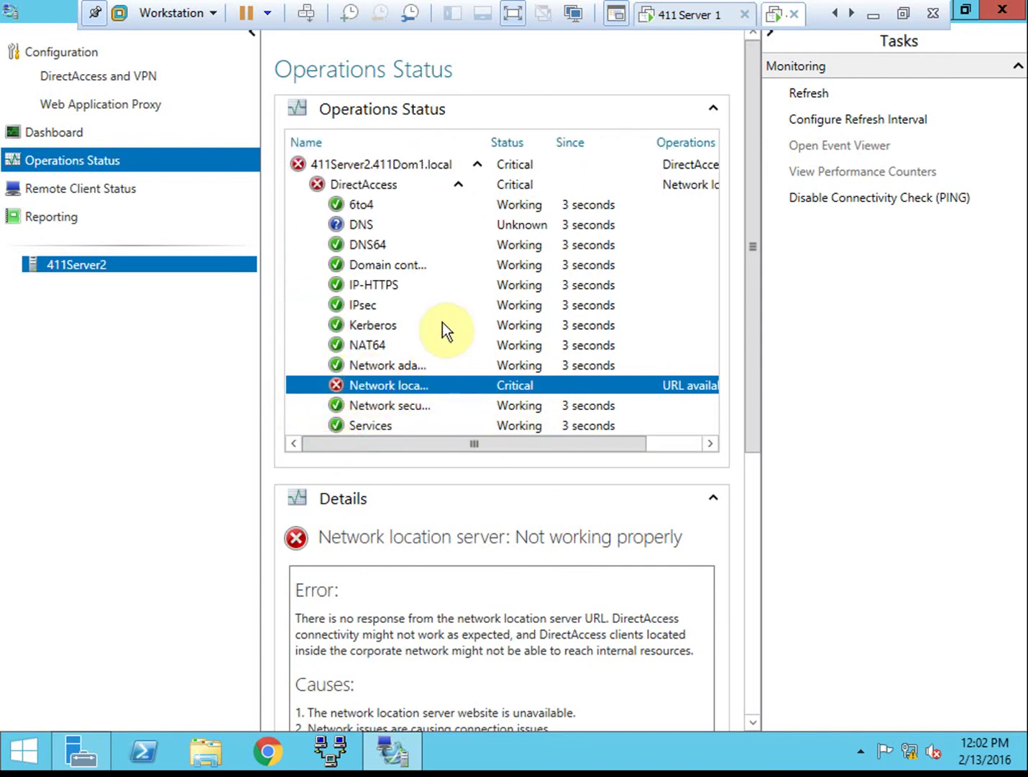
Step: Compare the DirectAccess details, then read the network location server's Critical no-response error
{"action": "left_click", "coordinate": [390, 188]}
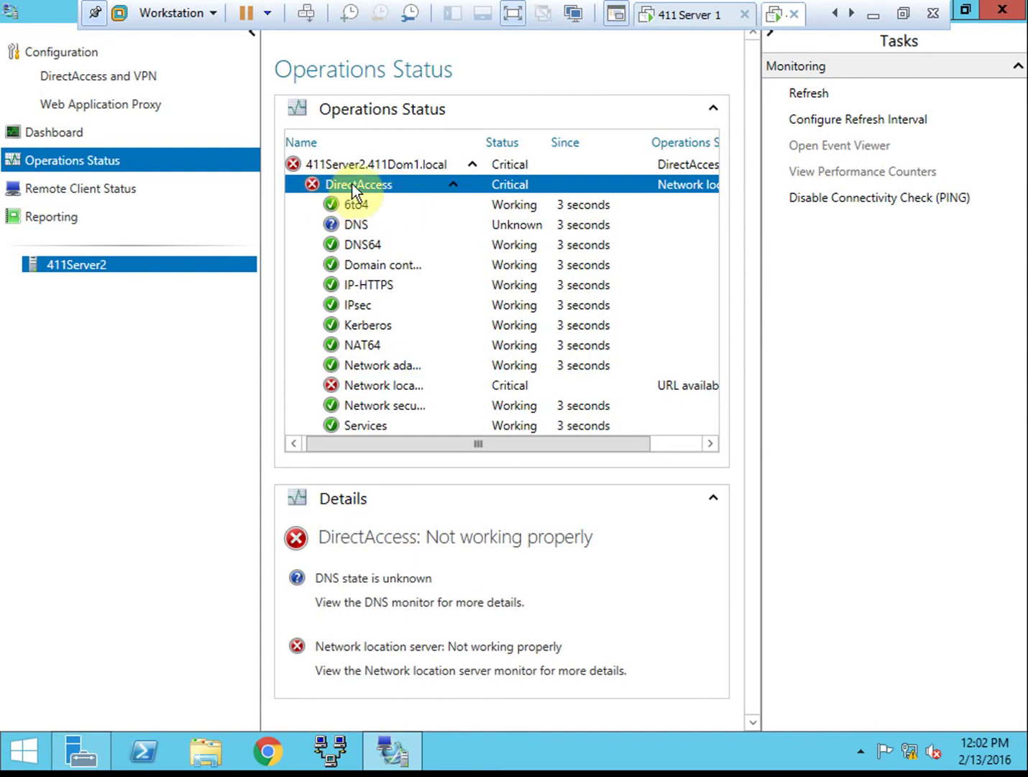
{"action": "left_click", "coordinate": [390, 386]}
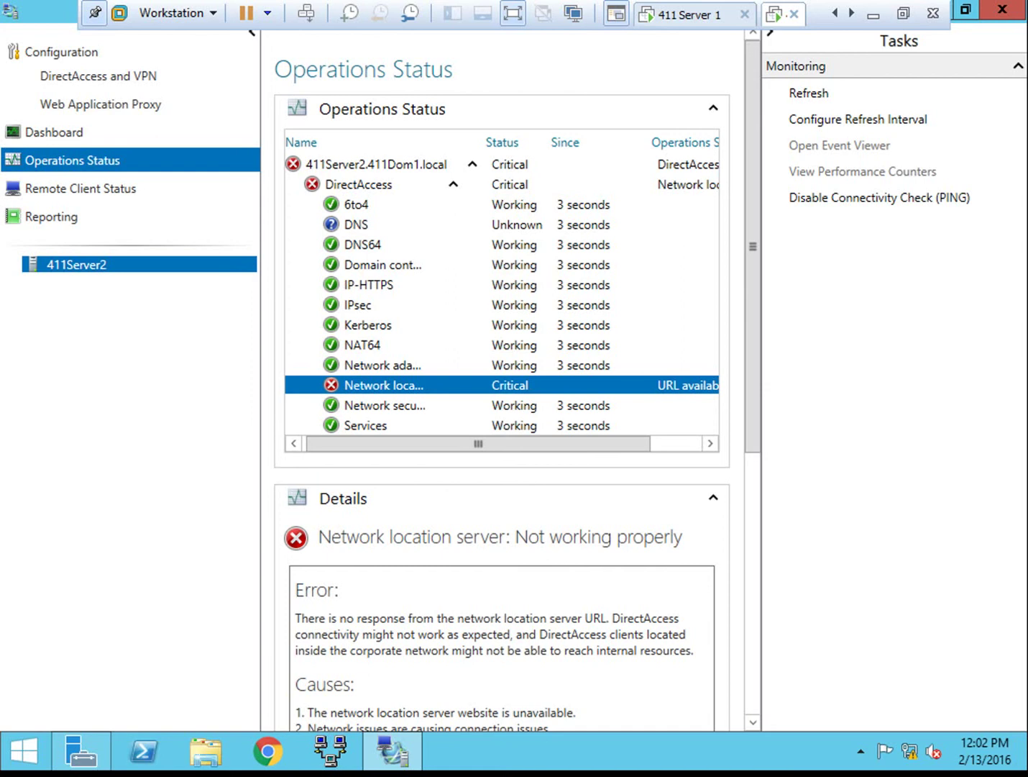
{"action": "left_click", "coordinate": [759, 341]}
{"action": "left_click_drag", "start_coordinate": [758, 341], "coordinate": [774, 512]}
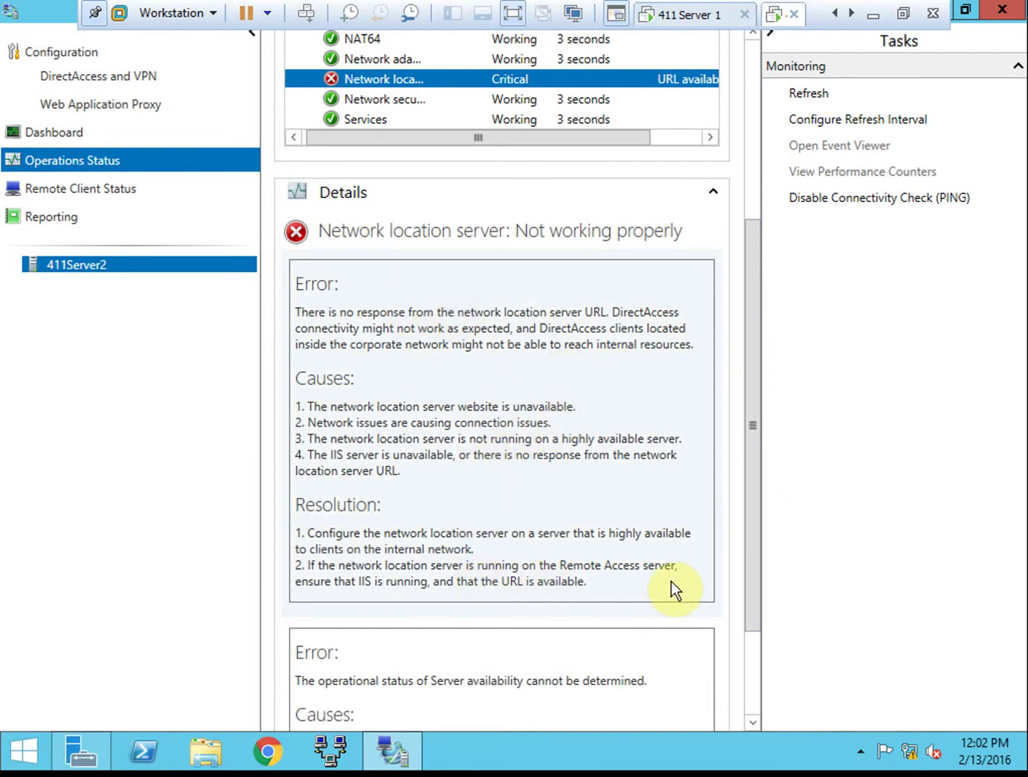
{"action": "left_click_drag", "start_coordinate": [756, 406], "coordinate": [740, 590]}
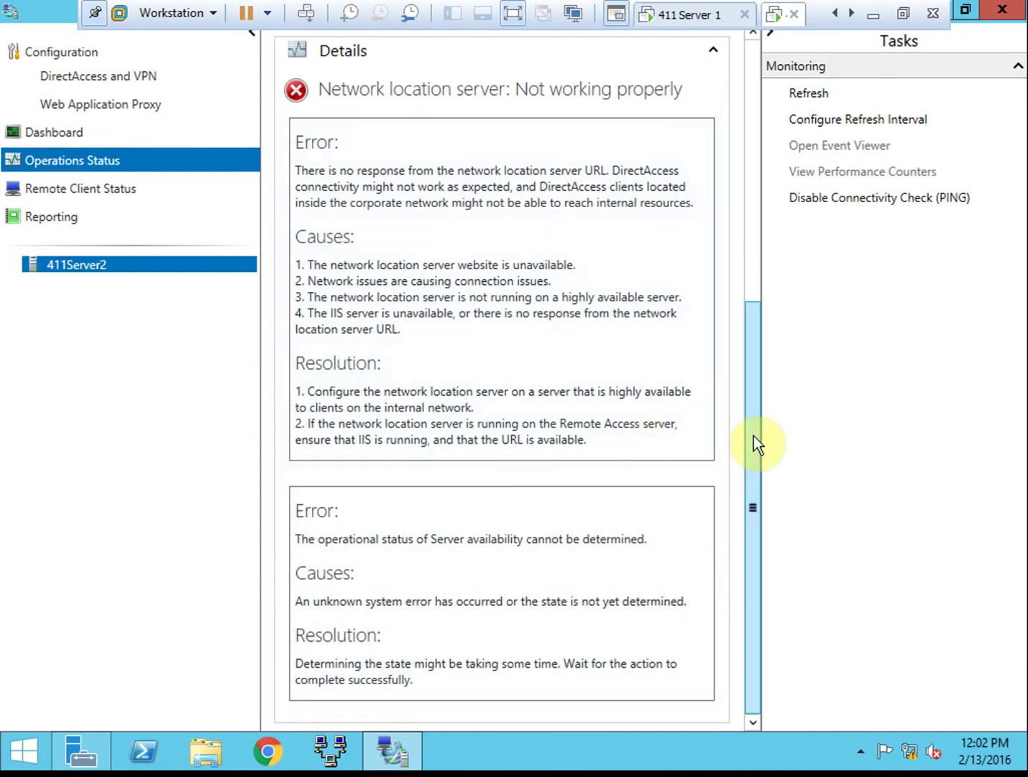
{"action": "left_click_drag", "start_coordinate": [753, 435], "coordinate": [741, 71]}
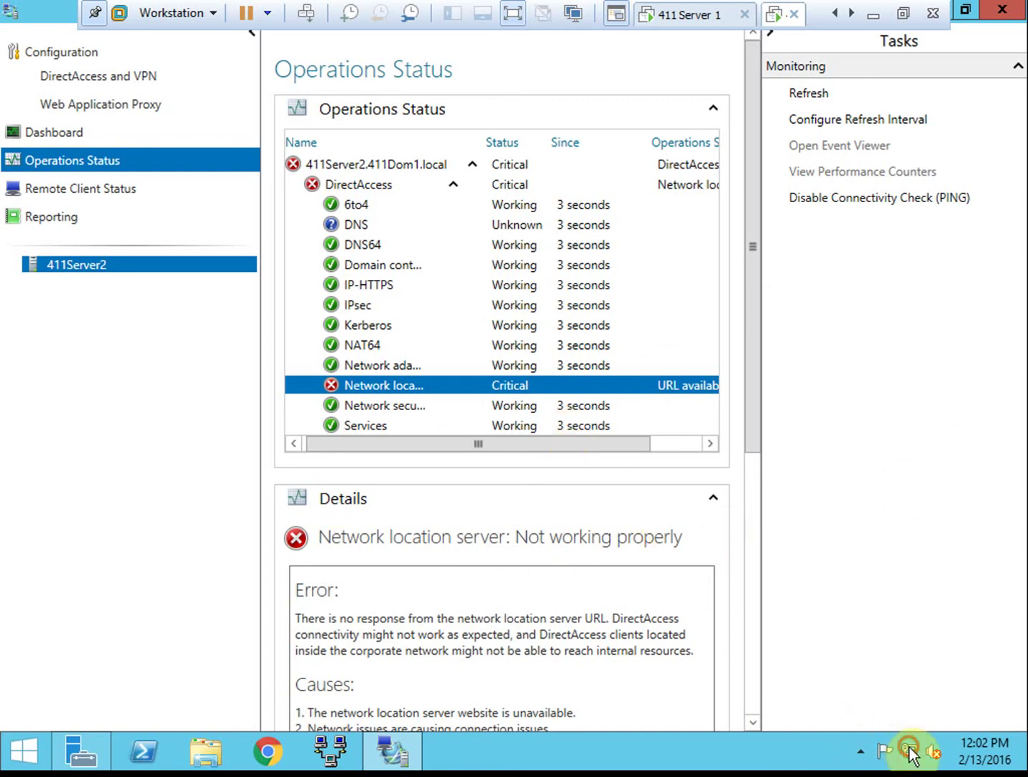
{"action": "mouse_move", "coordinate": [911, 752]}
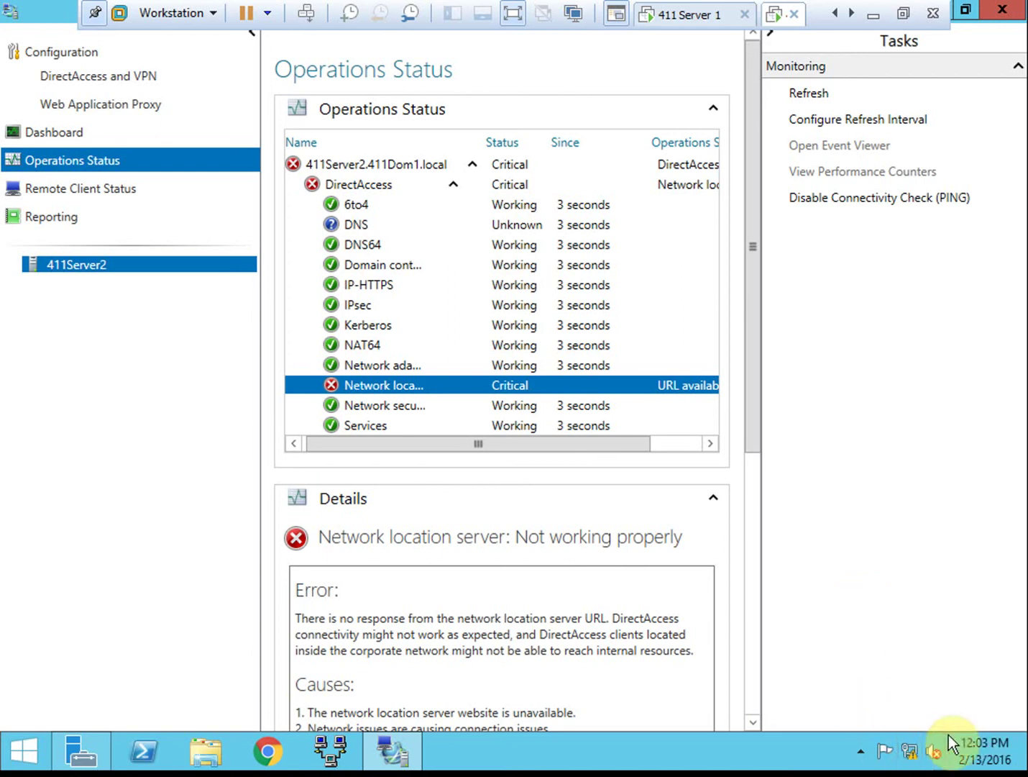
{"action": "right_click", "coordinate": [909, 749]}
{"action": "left_click", "coordinate": [903, 732]}
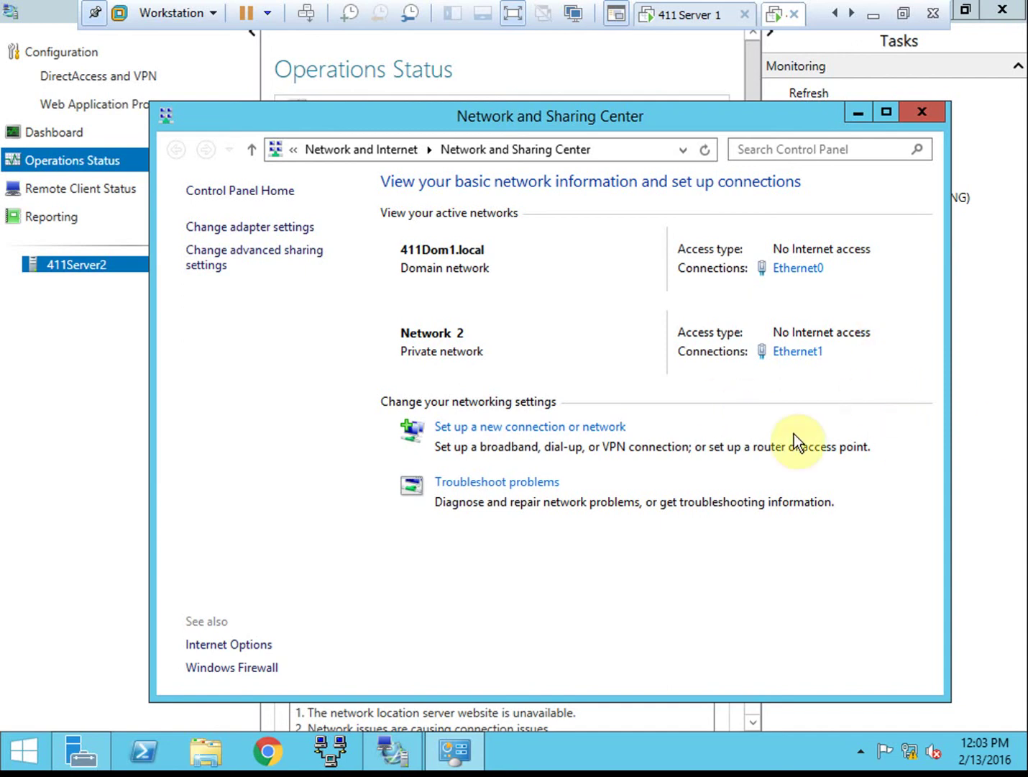
{"action": "left_click", "coordinate": [935, 115]}
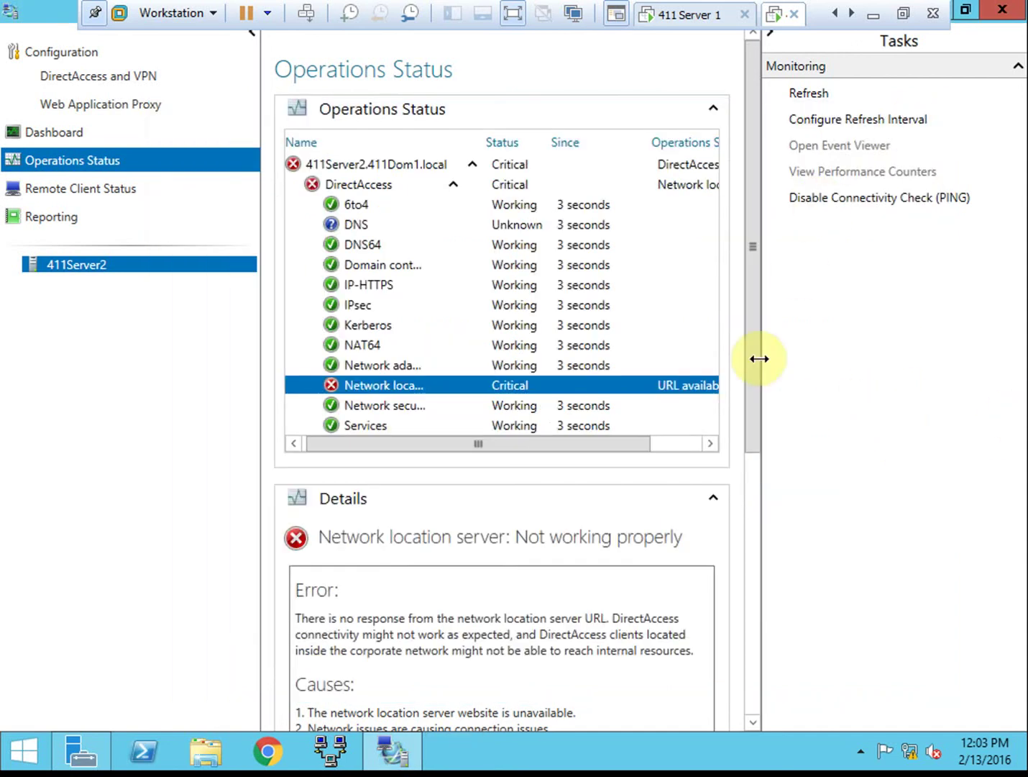